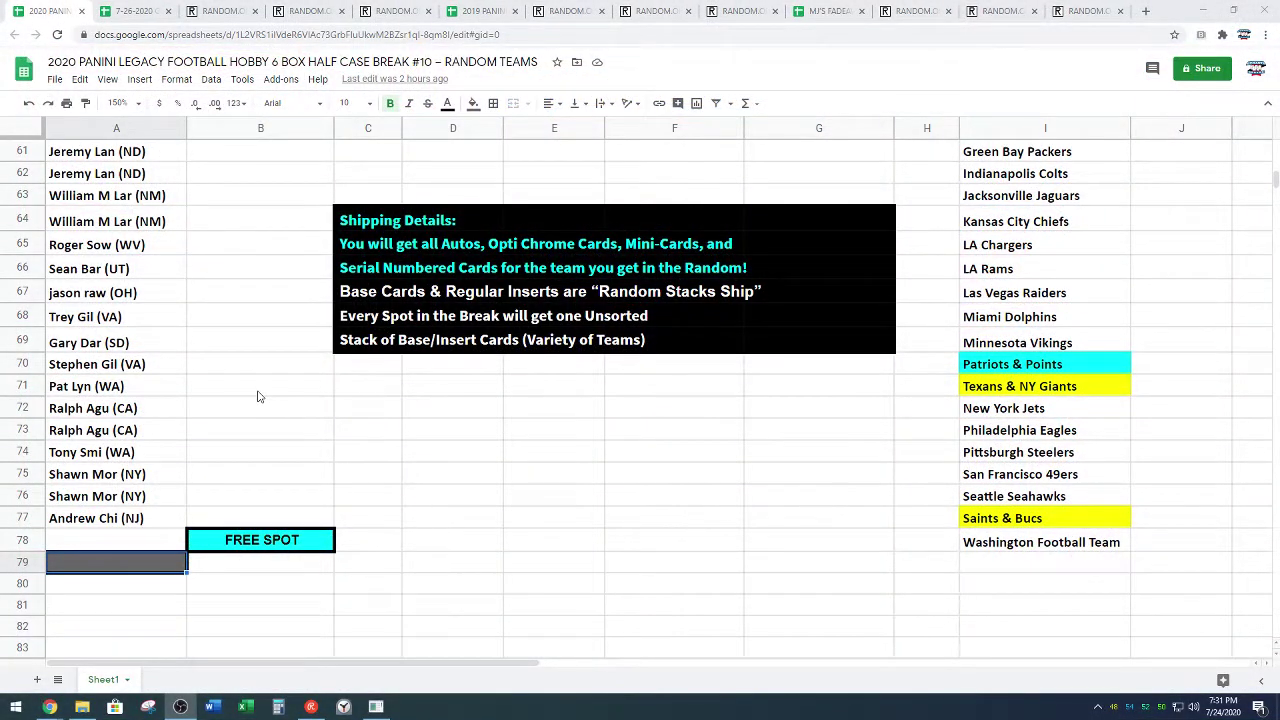
- Select the 27 spot names in A51:A77 of the SPOTS column to copy them
scroll(257, 397, up, 2)
scroll(257, 314, up, 1)
scroll(251, 263, up, 1)
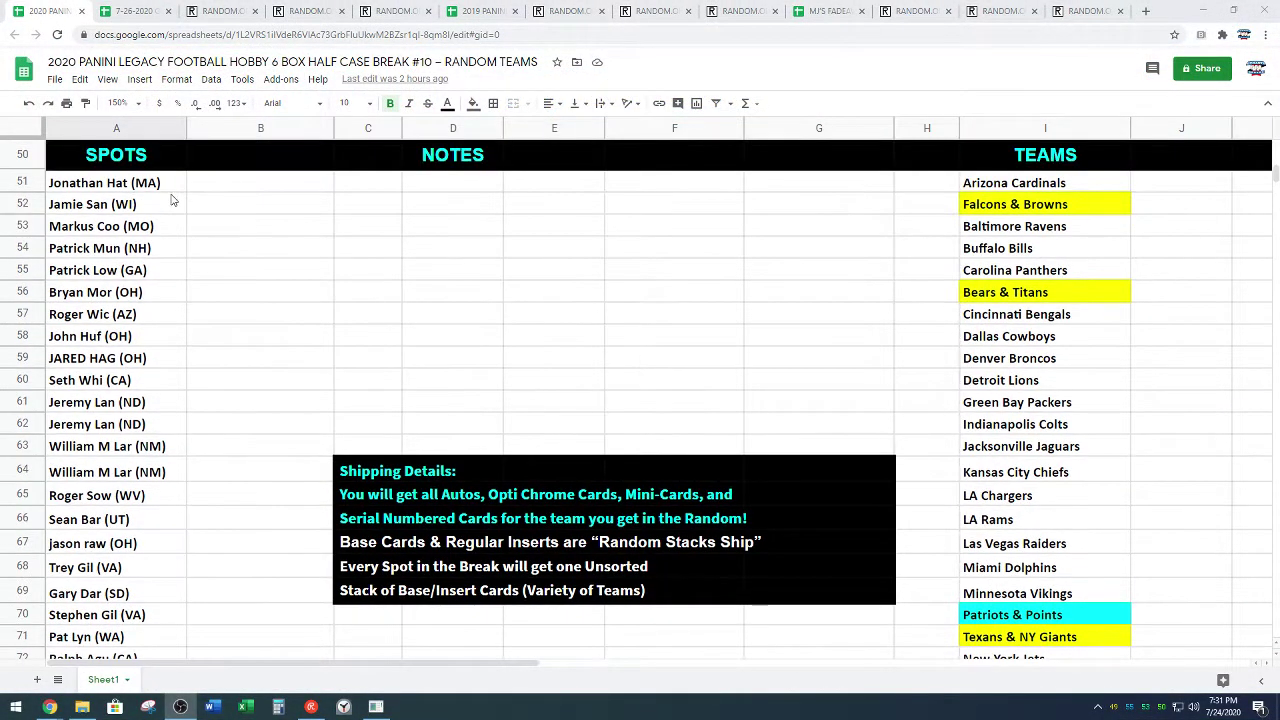
drag(171, 200, 178, 676)
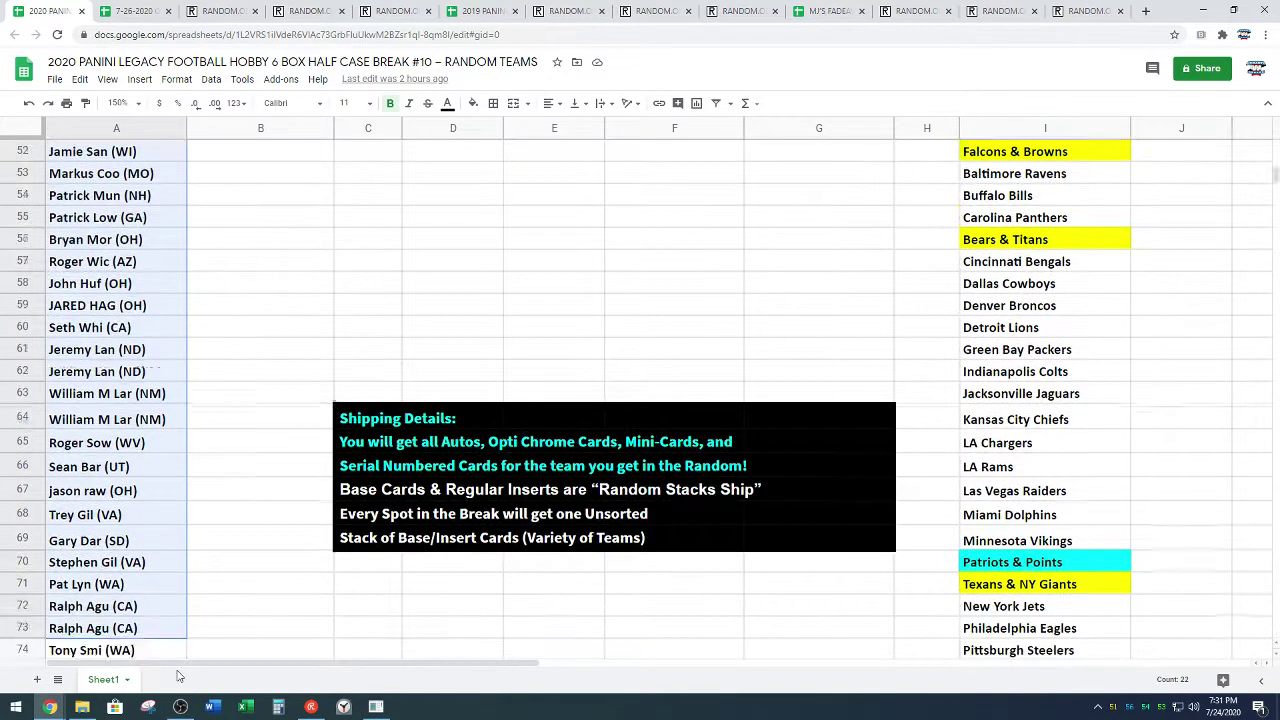
drag(178, 676, 268, 531)
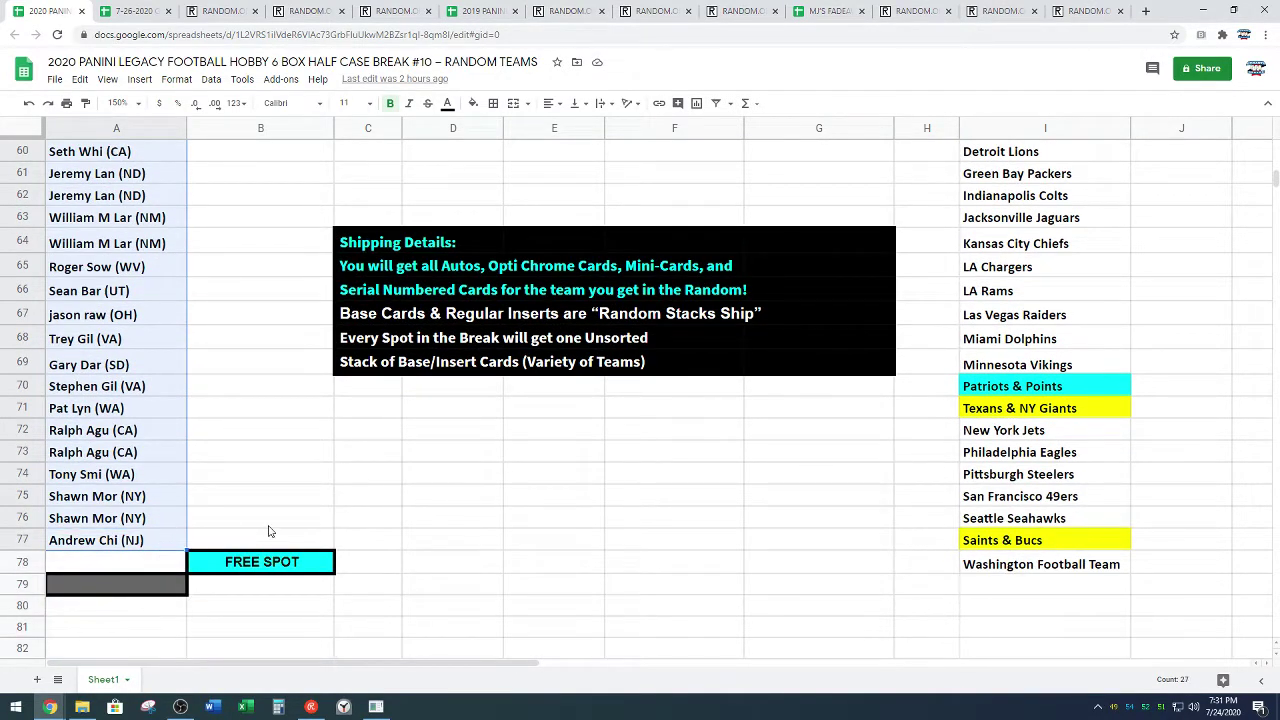
- Paste the 27 copied names into the RANDOM.ORG List Randomizer box
click(222, 11)
scroll(210, 340, down, 2)
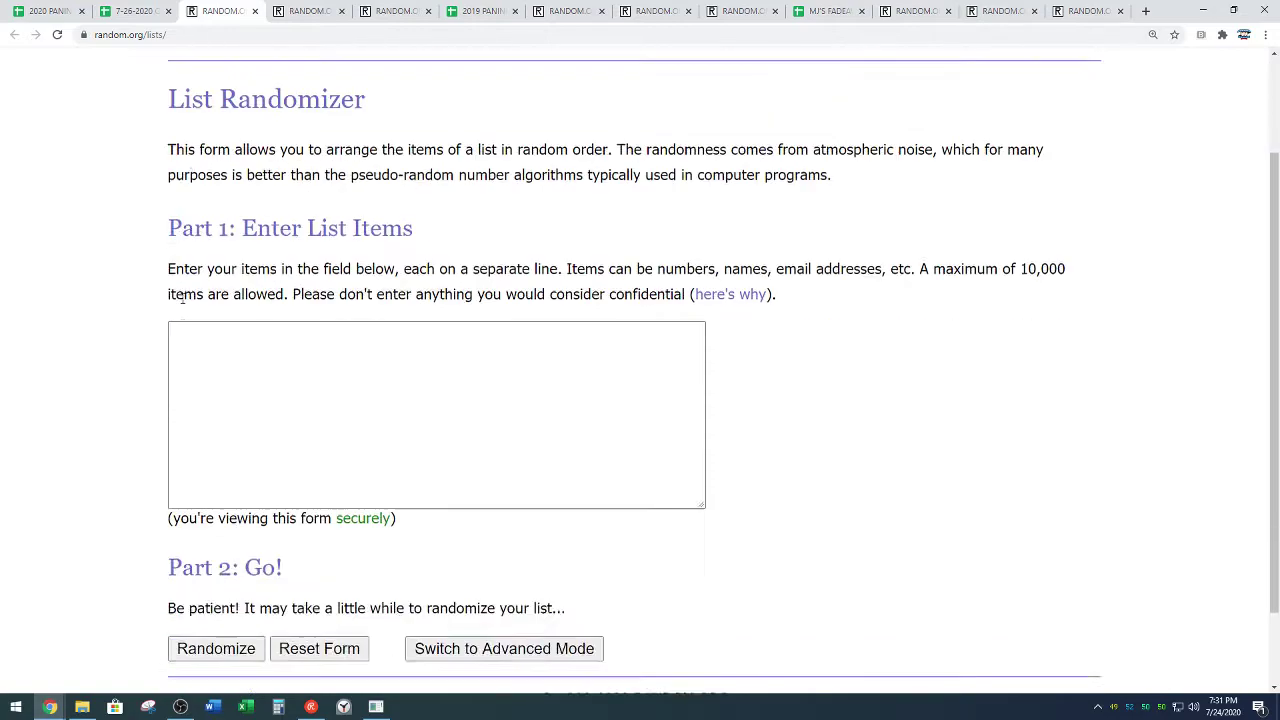
scroll(206, 354, down, 1)
right_click(206, 354)
click(240, 449)
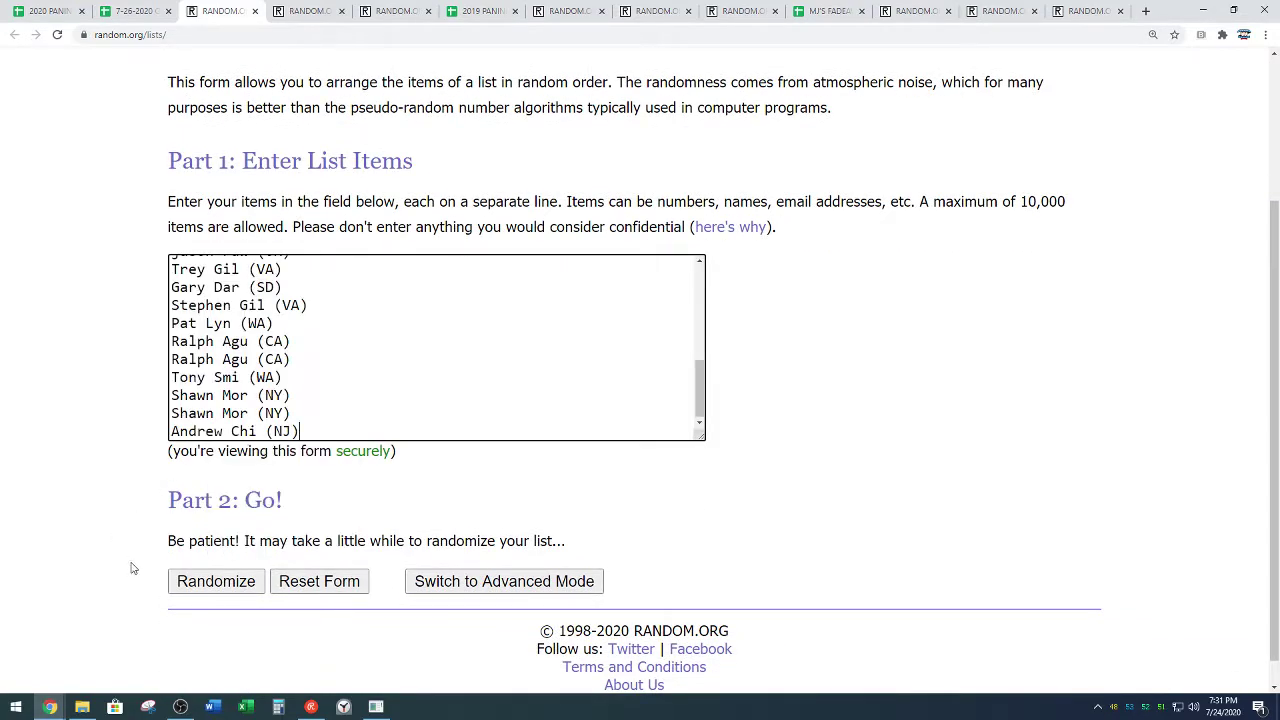
- Shuffle the name list repeatedly with Randomize and Again!
click(202, 584)
click(185, 563)
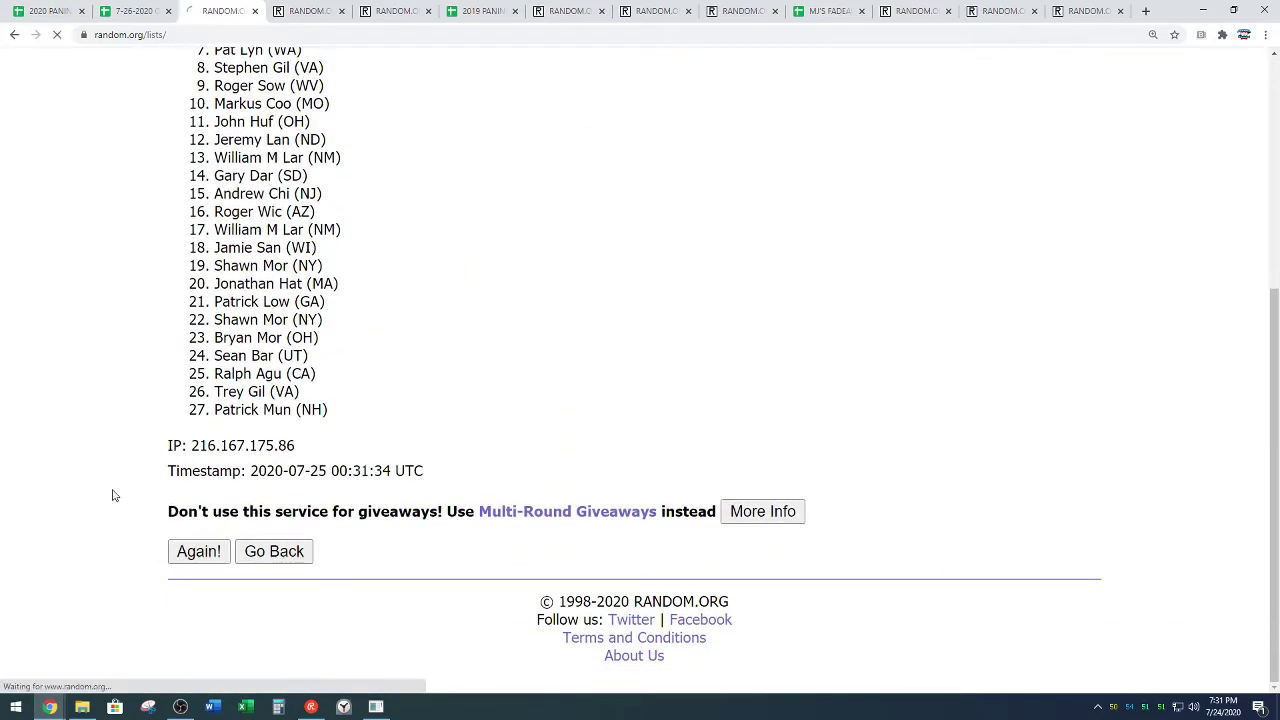
click(192, 540)
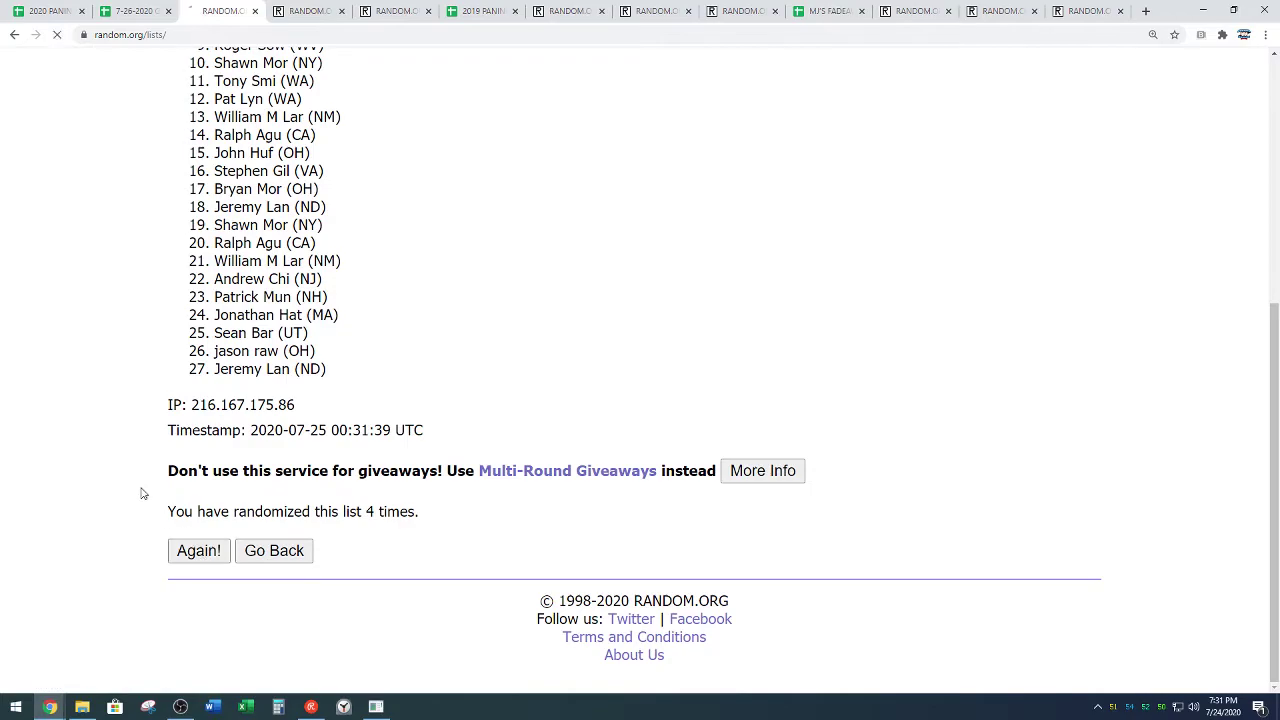
click(195, 545)
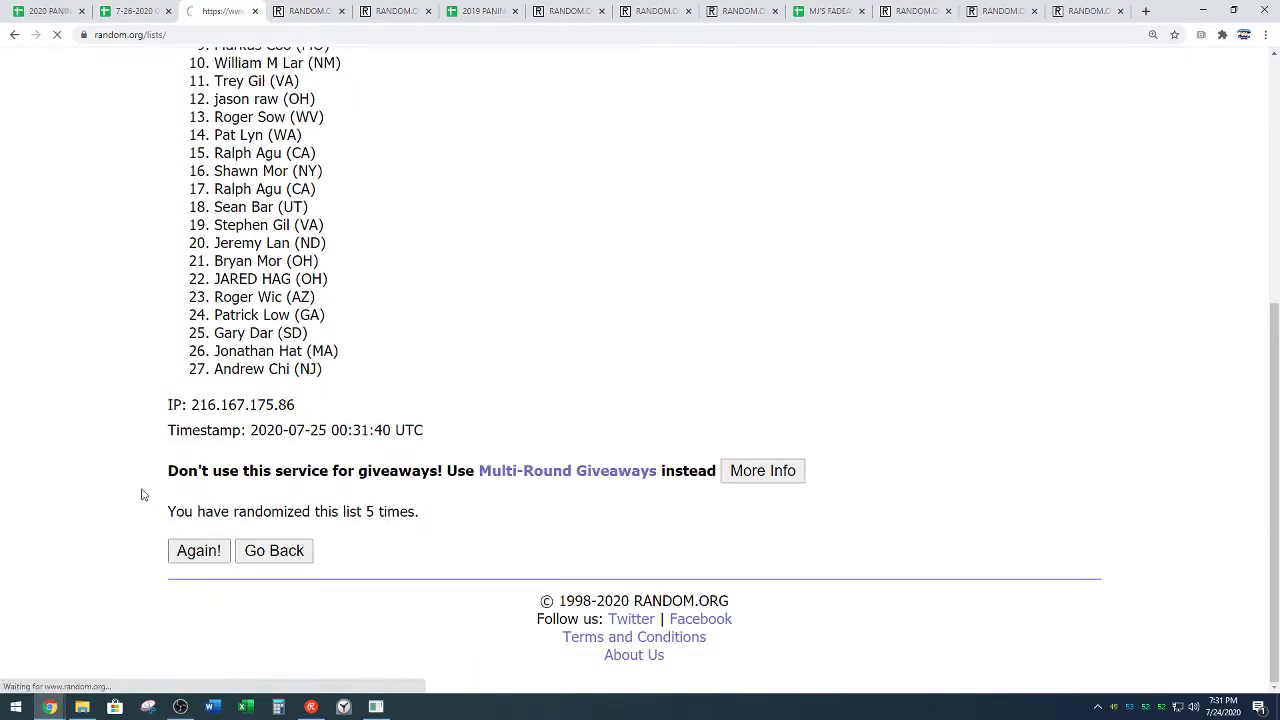
click(197, 548)
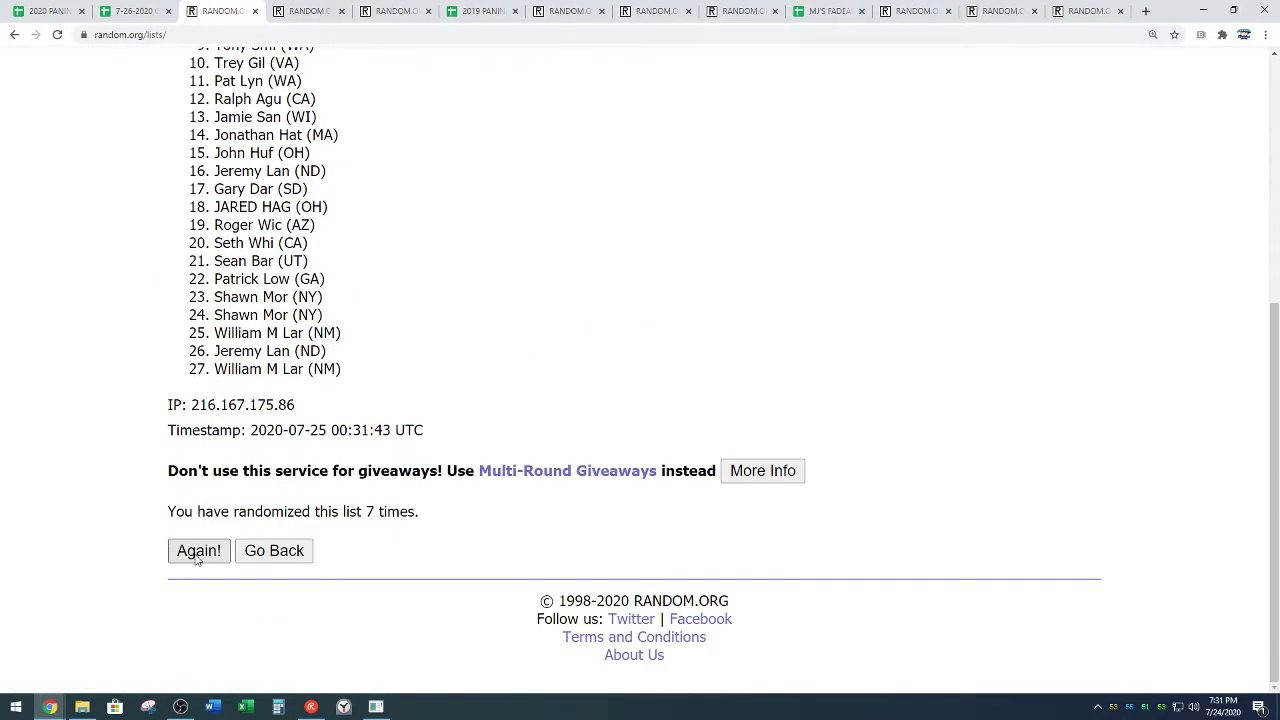
key(Return)
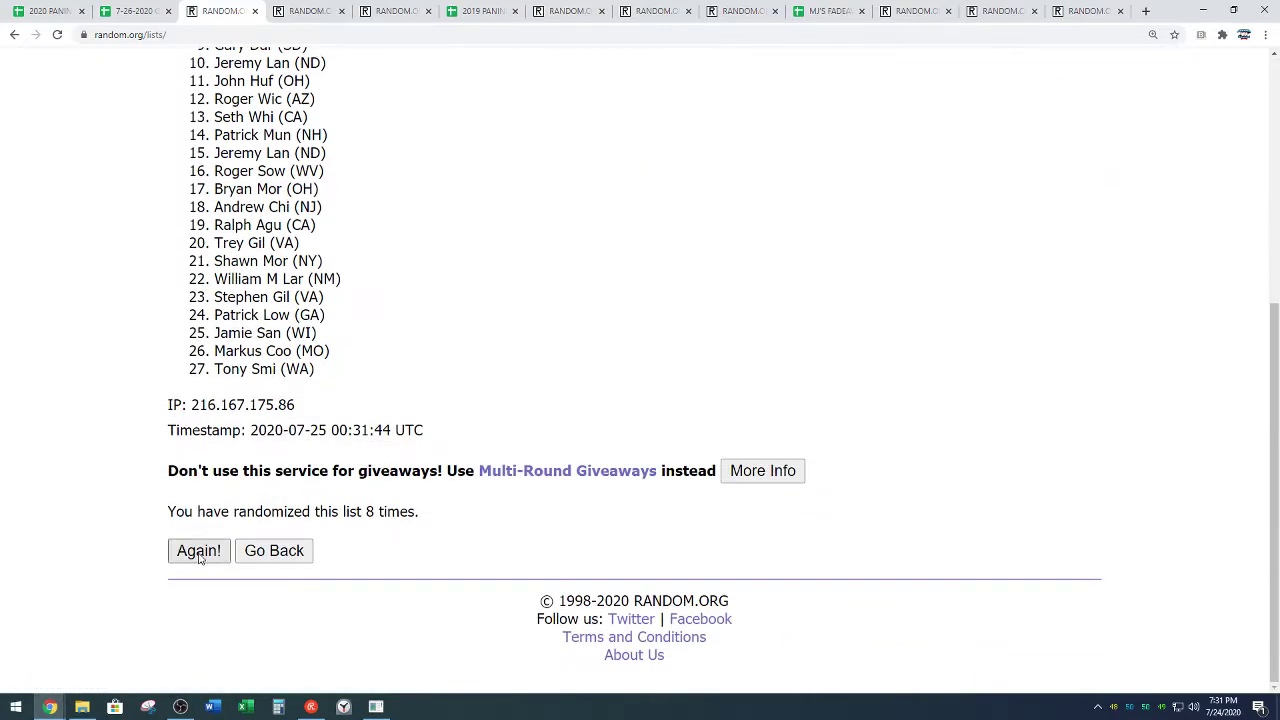
click(199, 556)
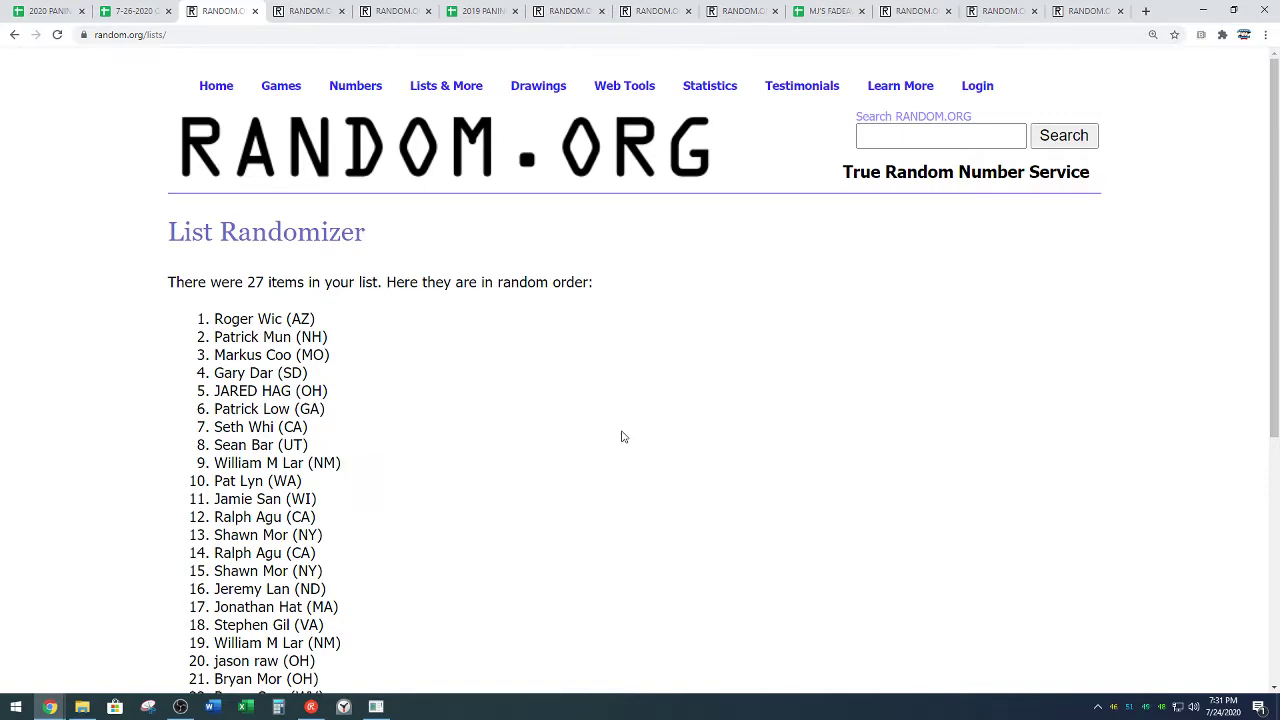
- Confirm the list shows 9 randomizations, then return to the break spreadsheet
scroll(600, 460, down, 4)
drag(367, 530, 445, 531)
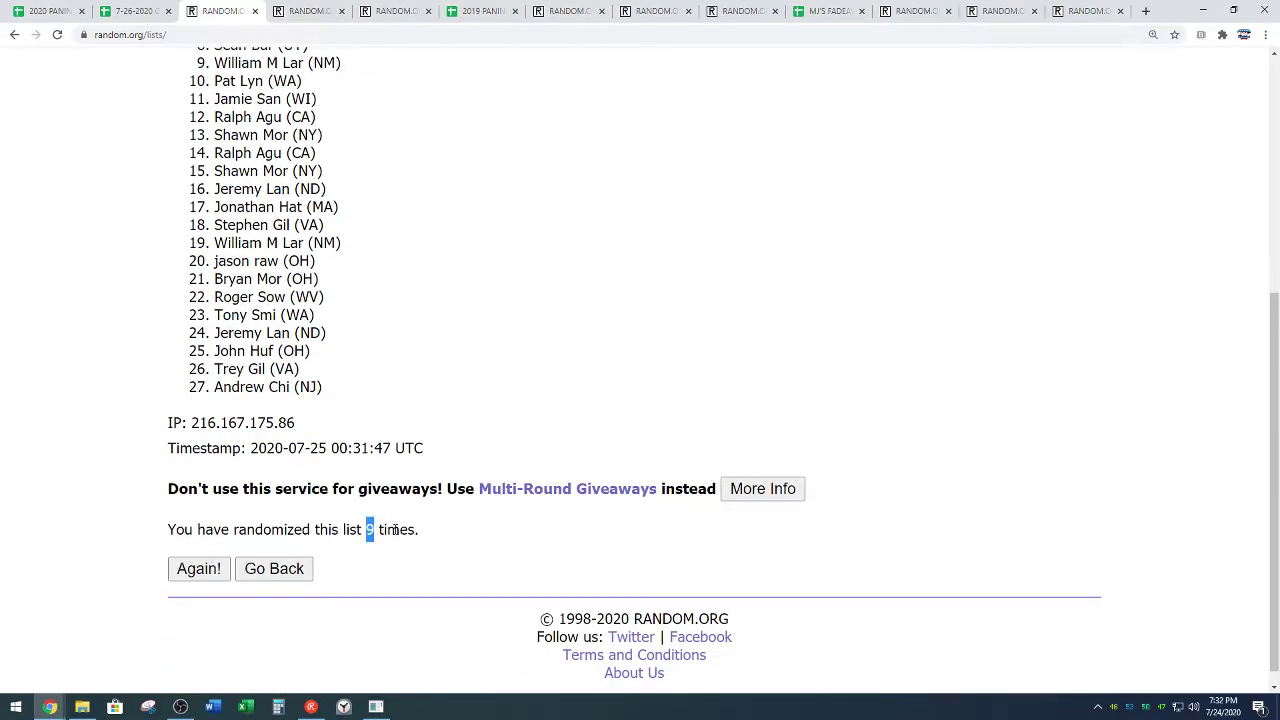
click(503, 413)
scroll(501, 425, up, 3)
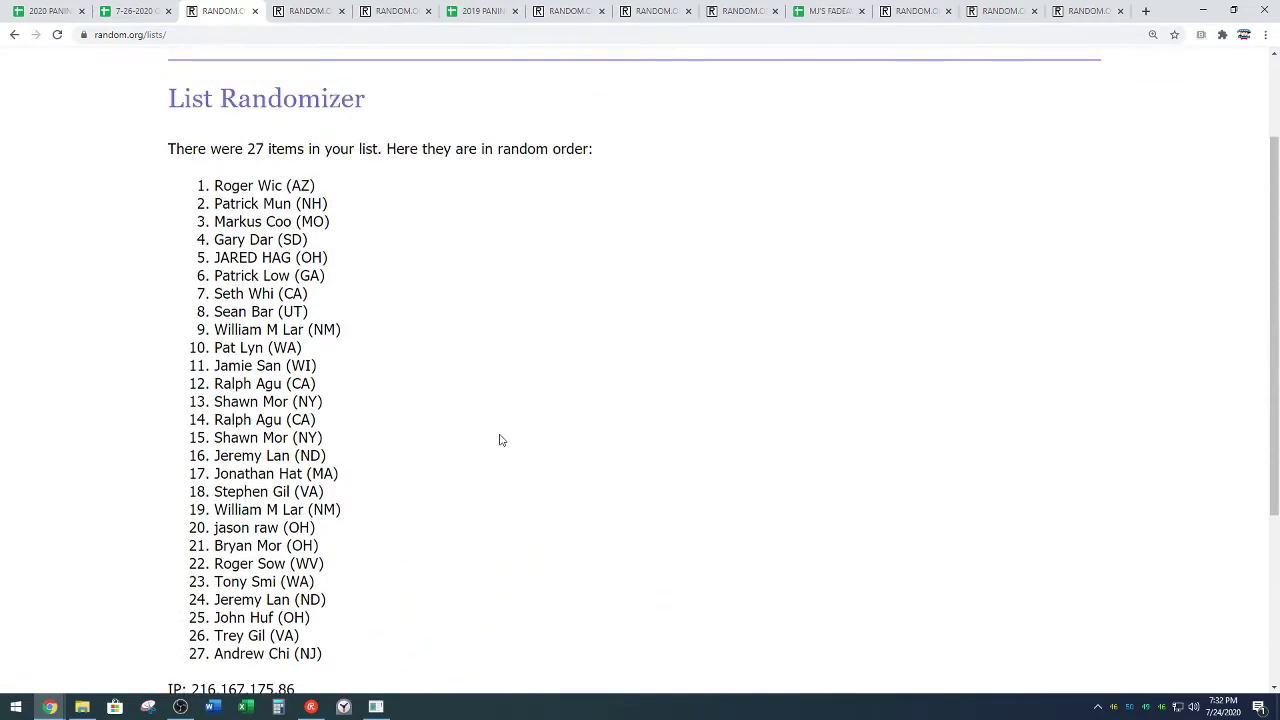
click(40, 11)
- Select the first randomized name in A57 to copy it
click(313, 418)
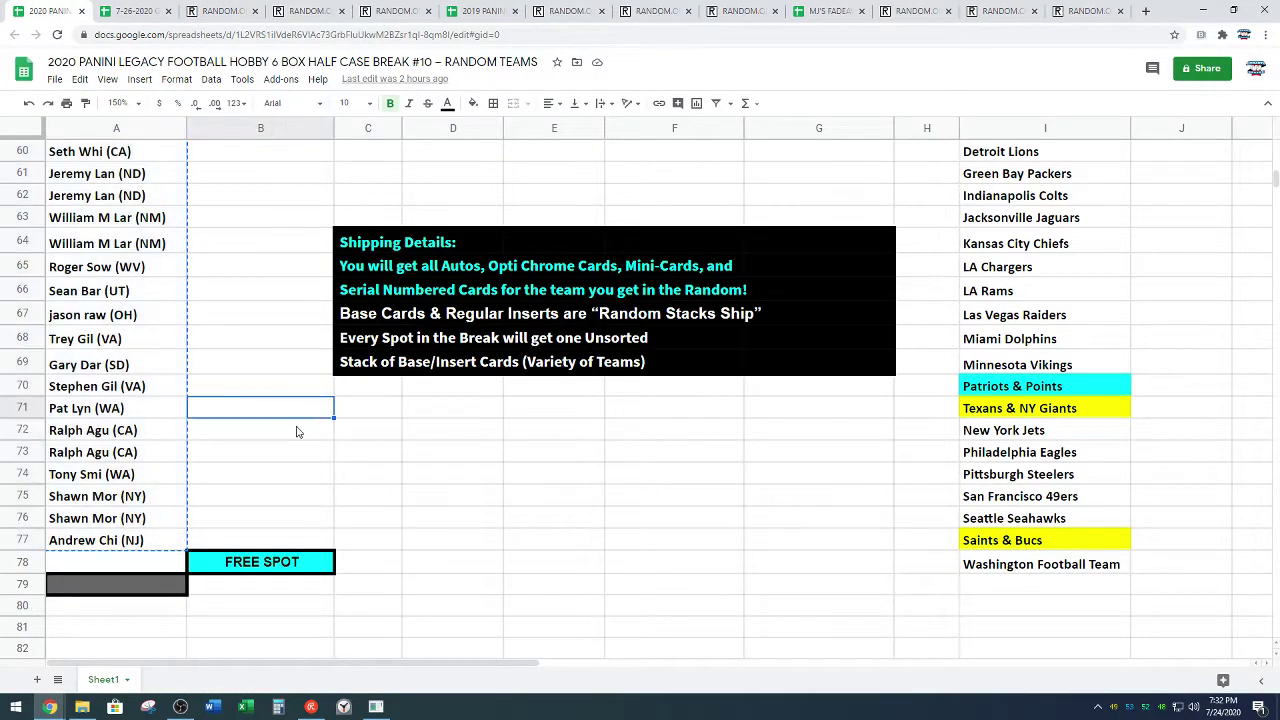
scroll(271, 428, up, 1)
scroll(271, 428, up, 2)
scroll(268, 428, up, 3)
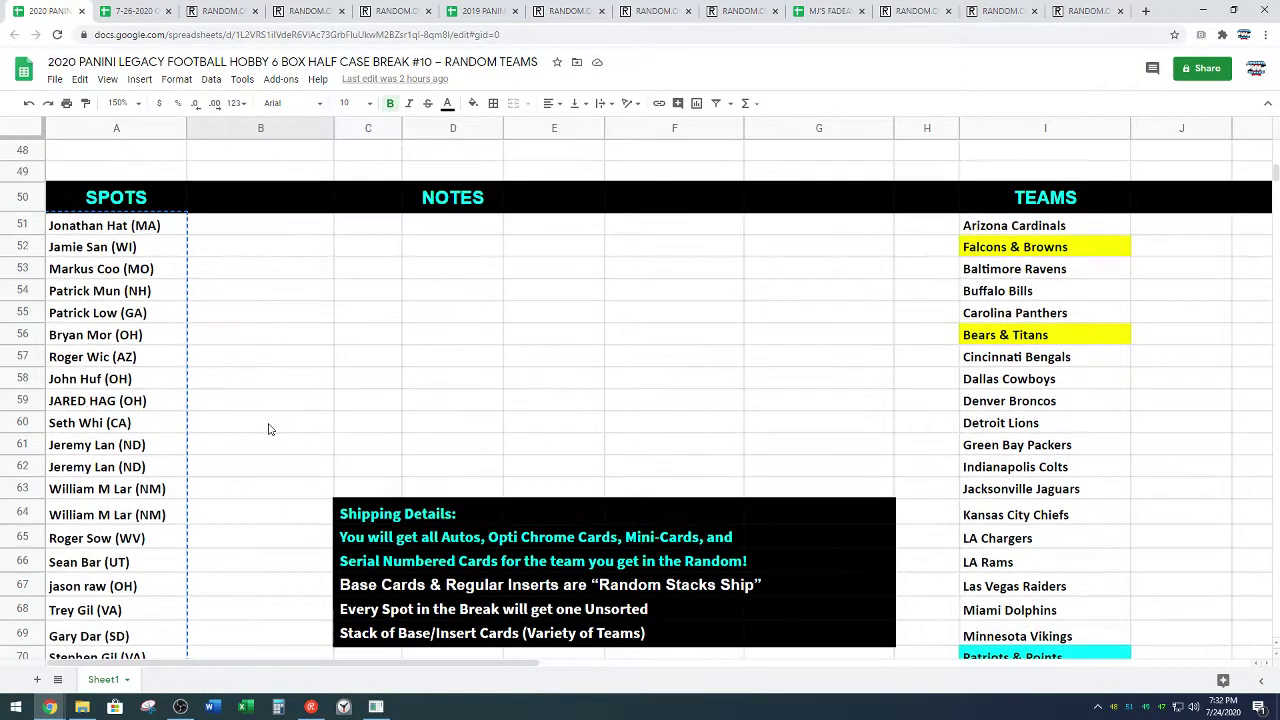
click(158, 356)
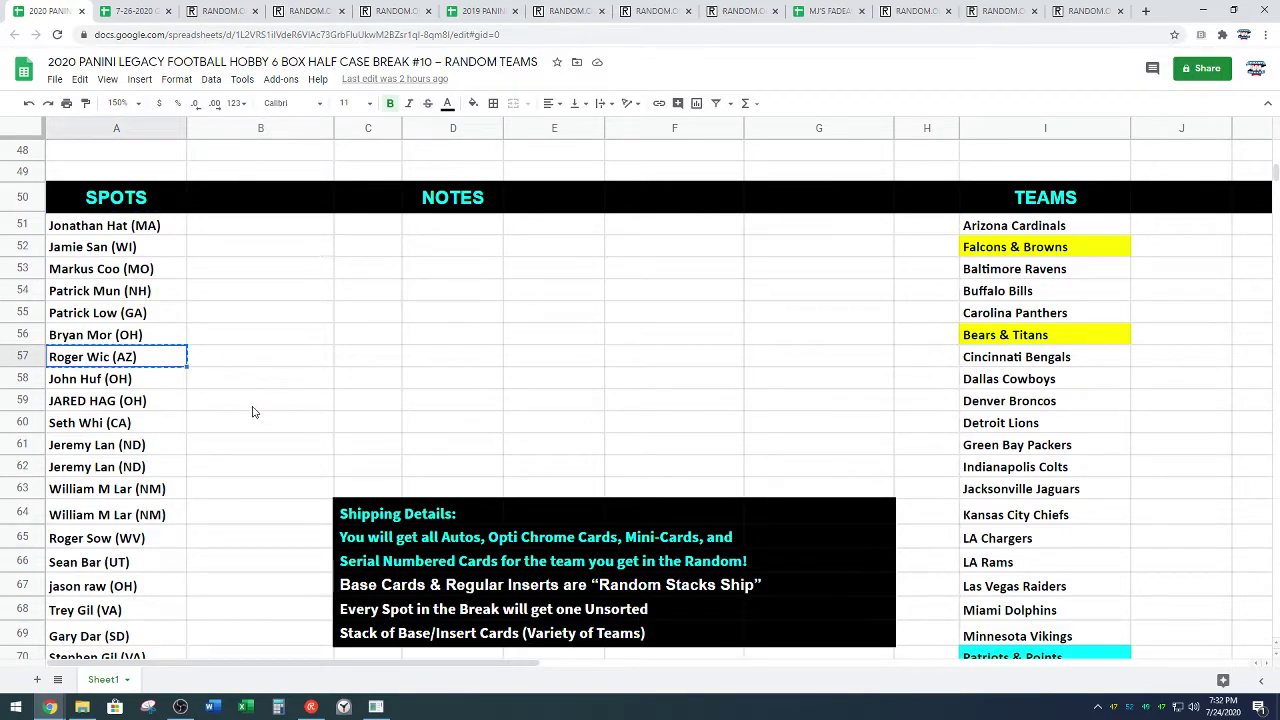
- Paste that name into cell A78 beside FREE SPOT
scroll(252, 412, down, 5)
click(162, 517)
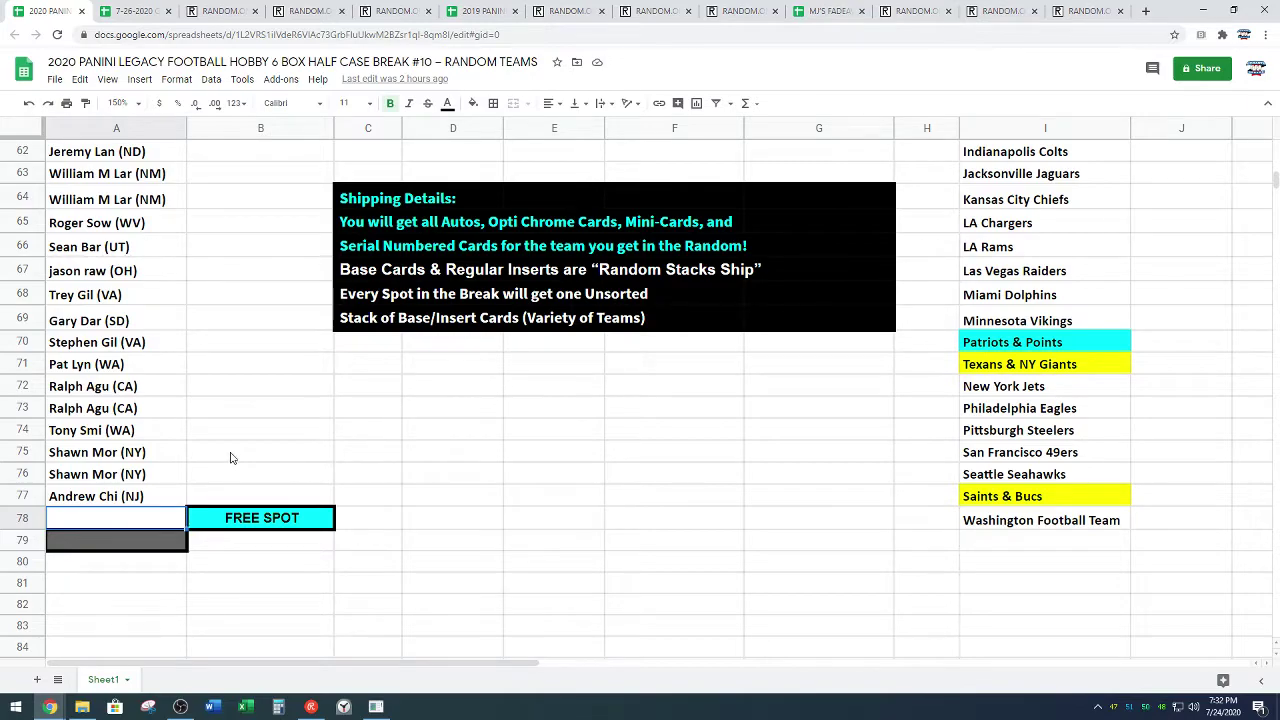
key(ctrl+v)
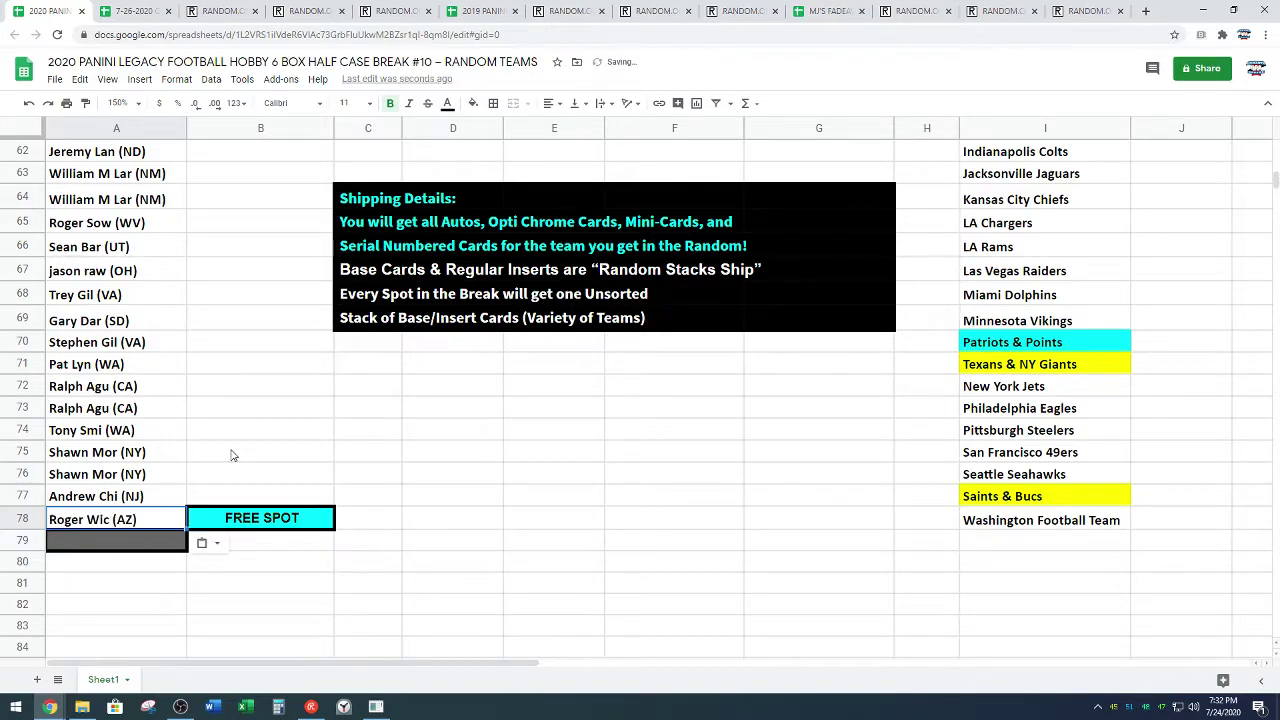
click(231, 455)
scroll(231, 455, up, 2)
scroll(175, 151, up, 1)
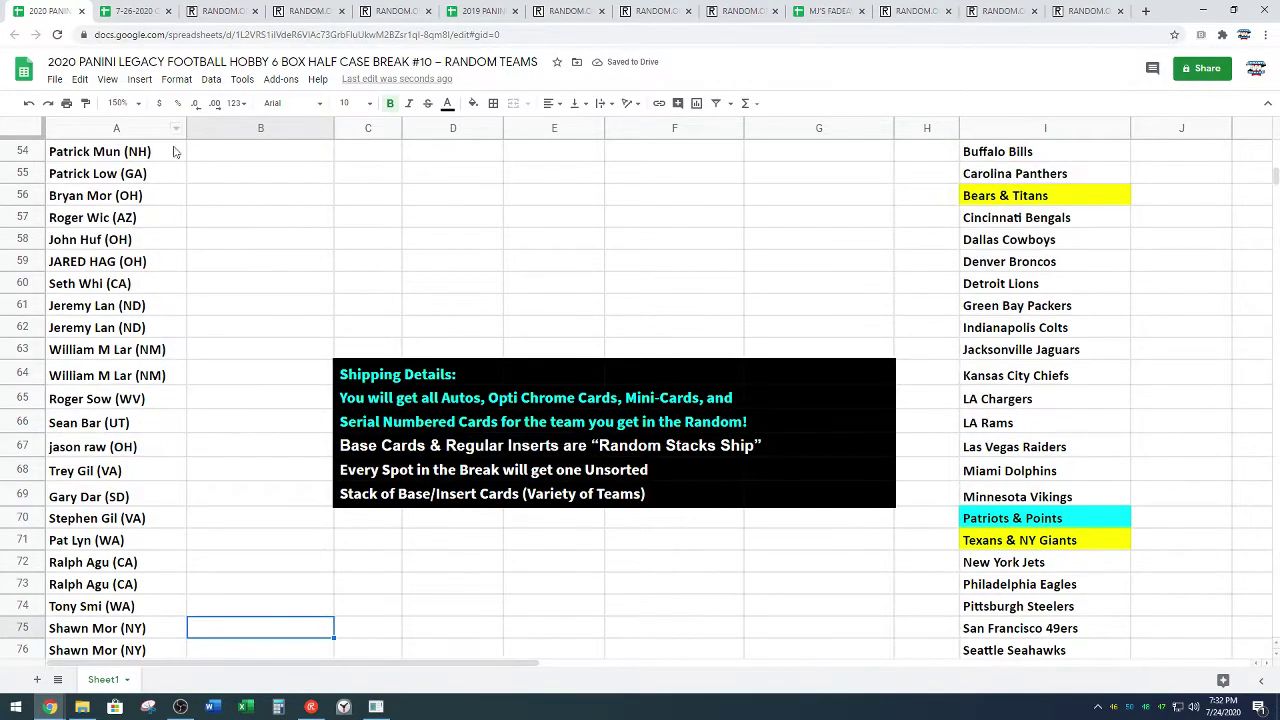
scroll(206, 404, down, 2)
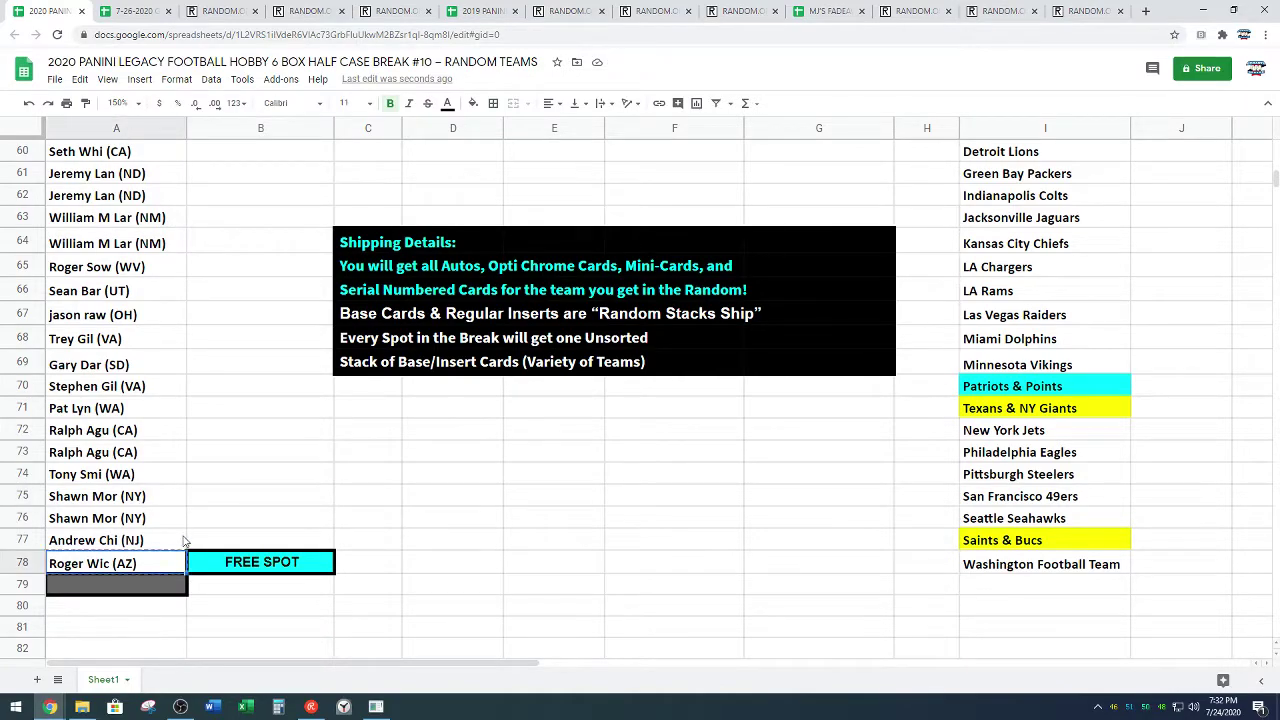
click(134, 11)
- Paste the winning name into empty cell A281 of the giveaway sheet and centre it
scroll(451, 414, down, 2)
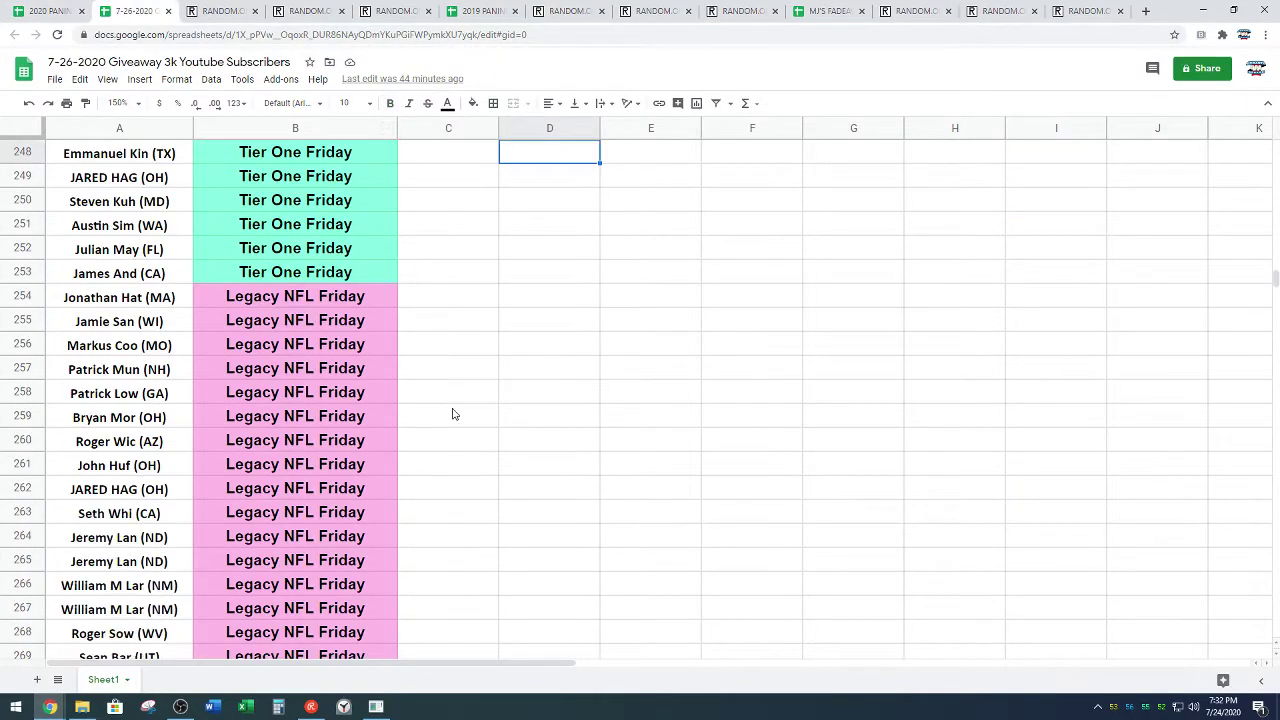
scroll(480, 390, down, 1)
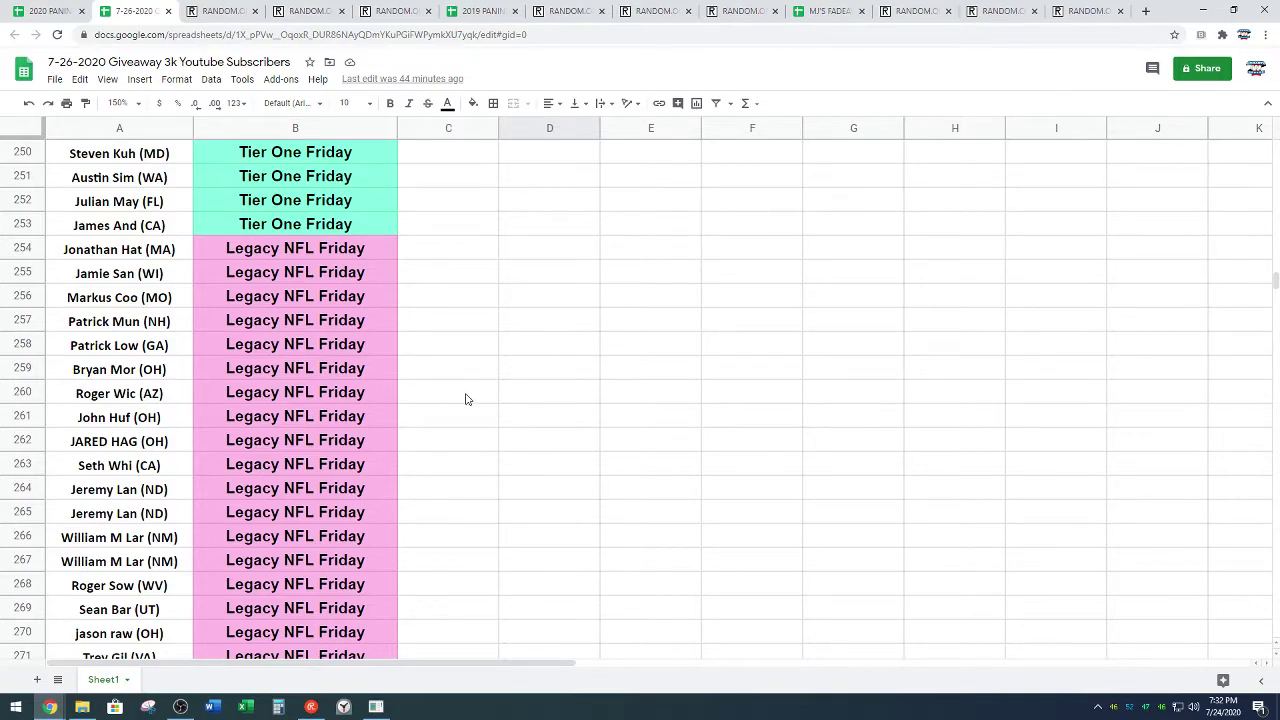
scroll(480, 390, down, 1)
scroll(483, 389, down, 1)
scroll(488, 379, down, 2)
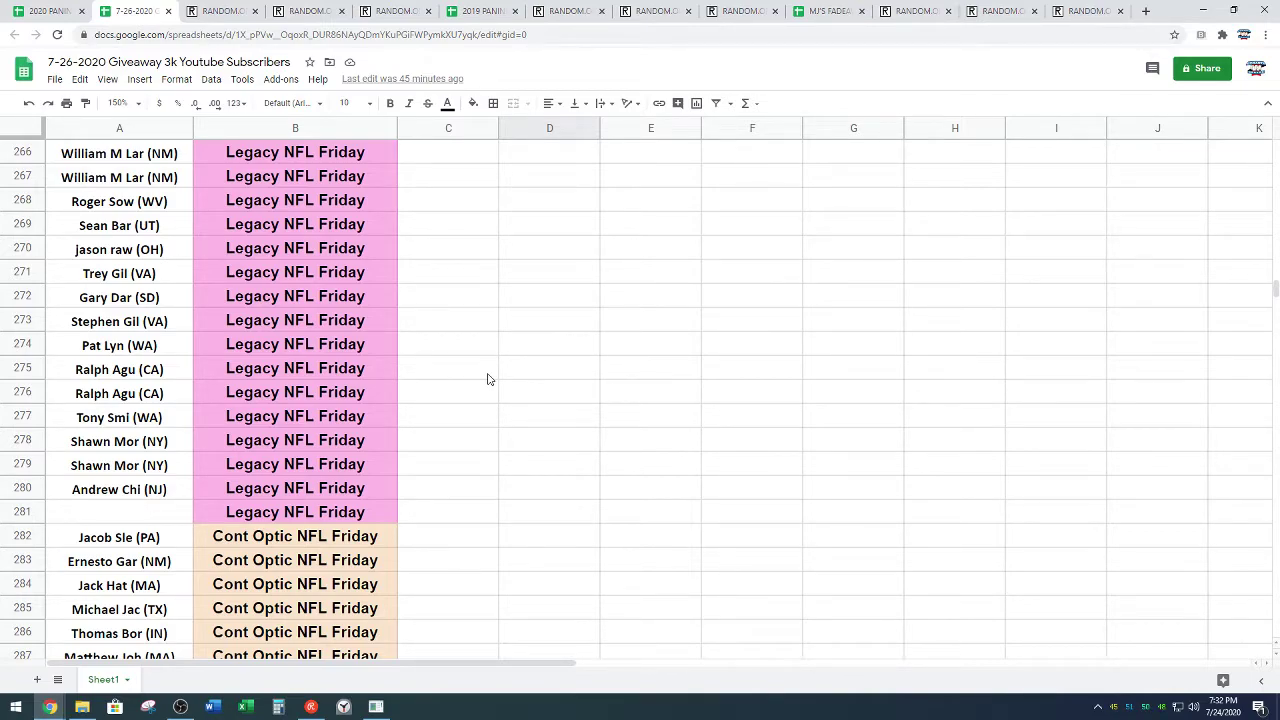
click(153, 515)
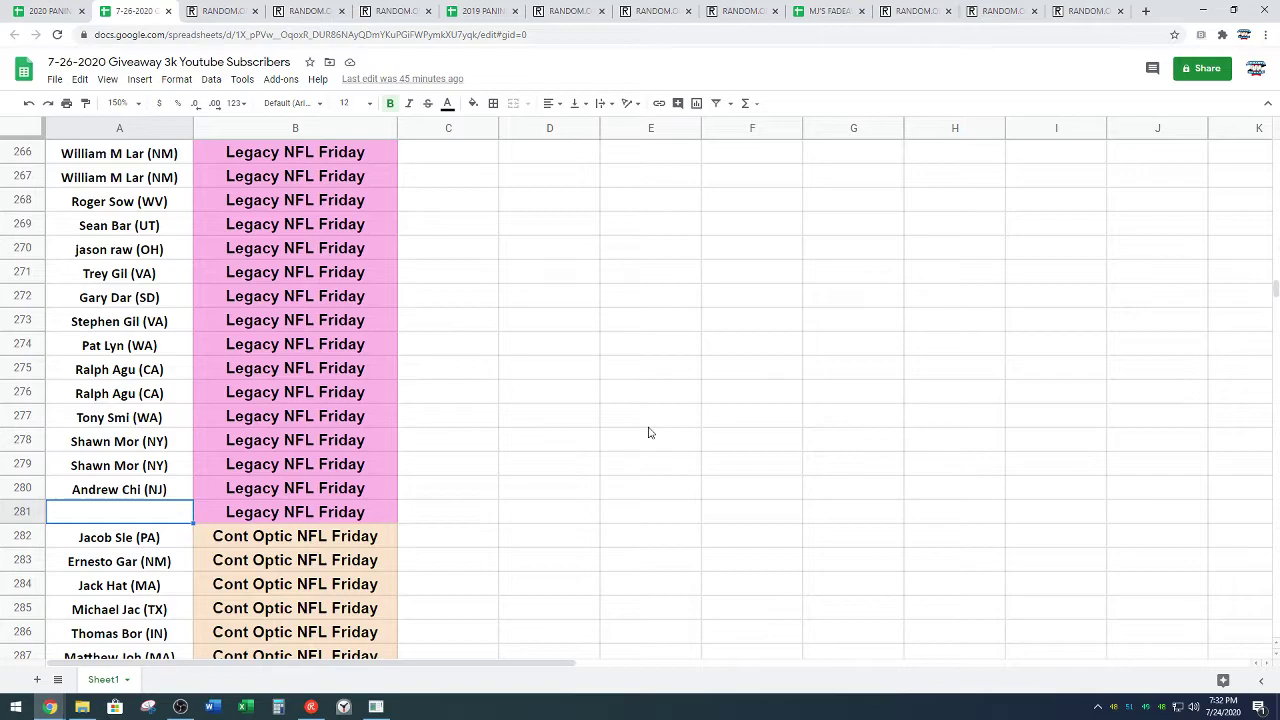
key(ctrl+v)
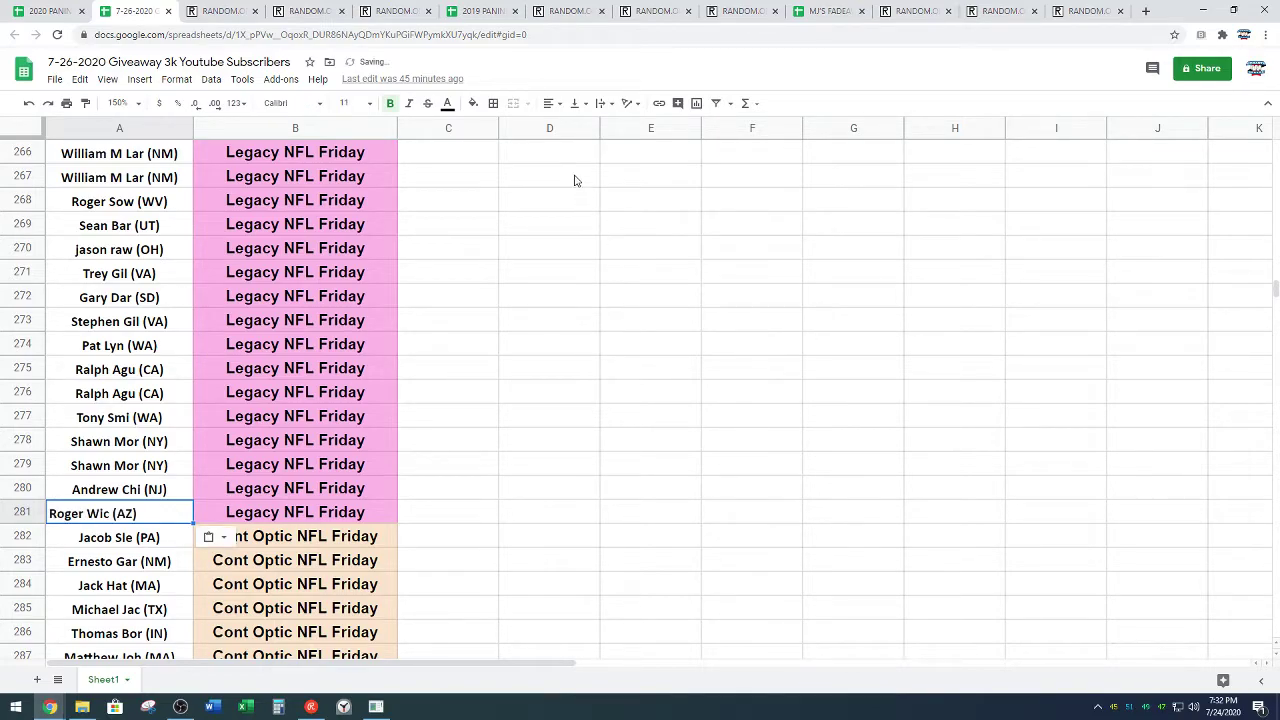
click(553, 103)
click(567, 129)
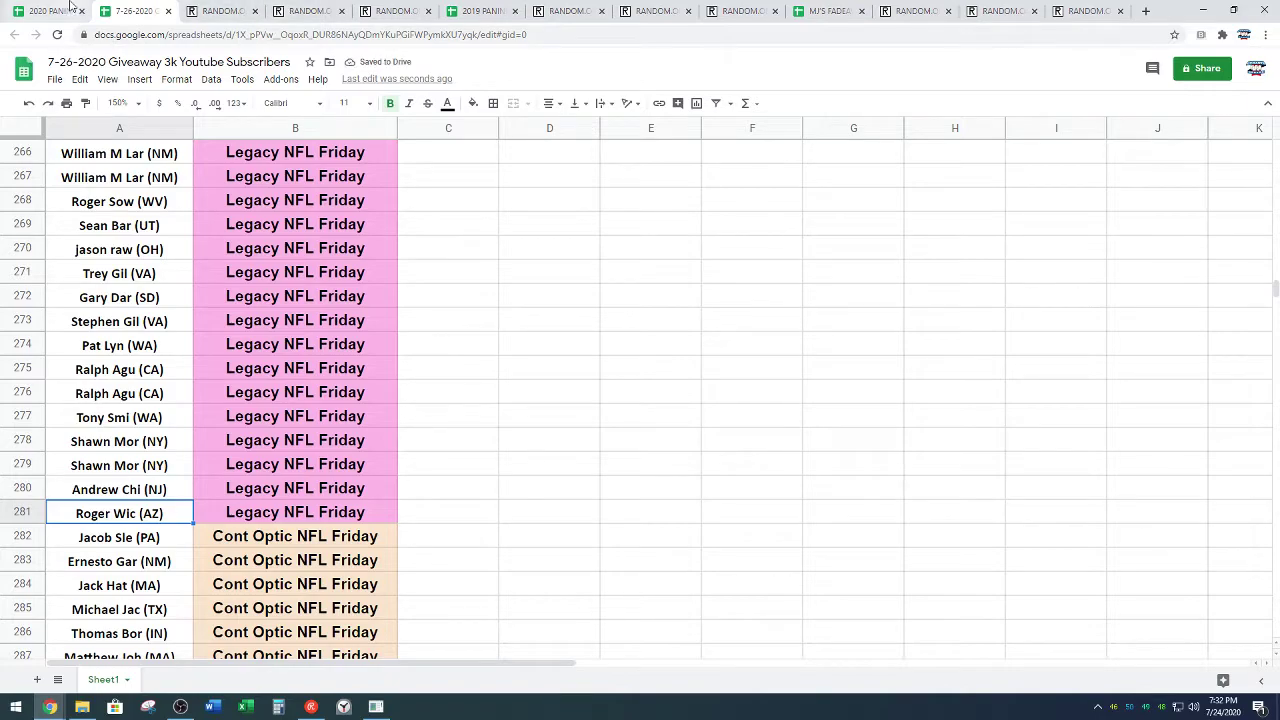
click(65, 8)
- Copy all 28 spot names in A51:A78, now including the free-spot winner
click(253, 430)
scroll(253, 430, up, 3)
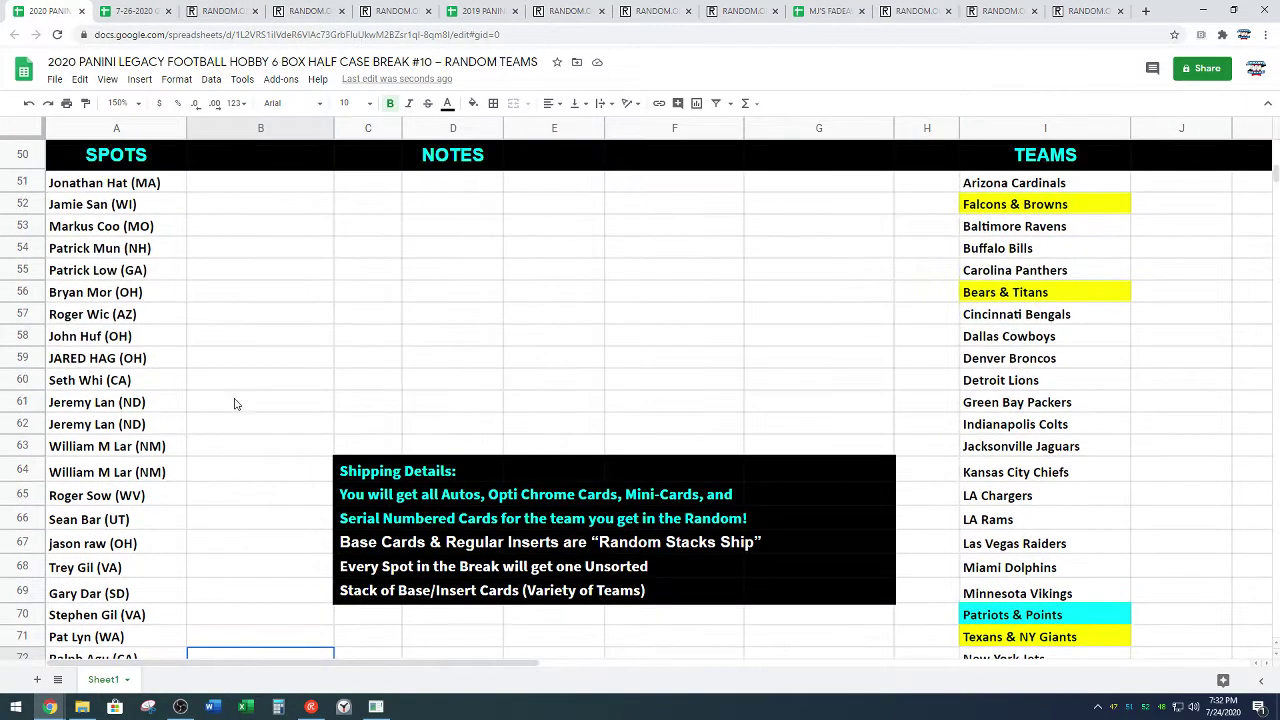
mouse_move(165, 192)
mouse_down()
mouse_move(165, 668)
mouse_move(148, 540)
mouse_up()
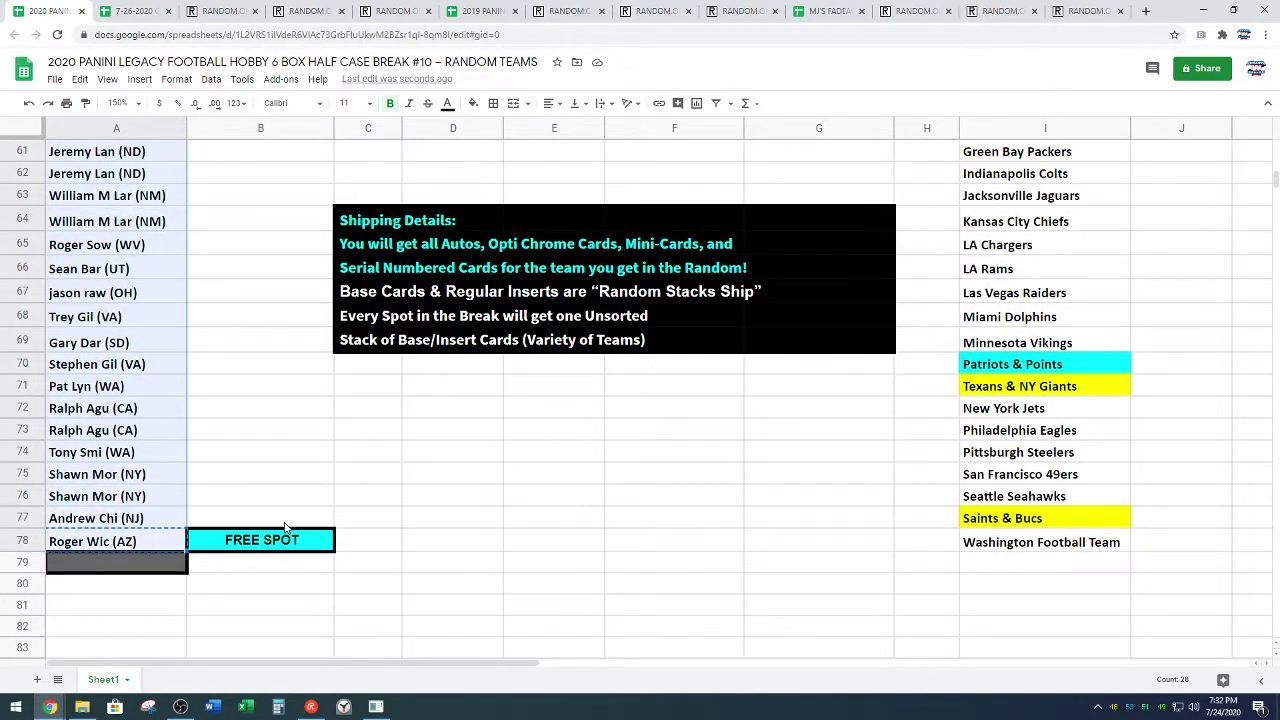
key(ctrl+c)
scroll(282, 474, up, 2)
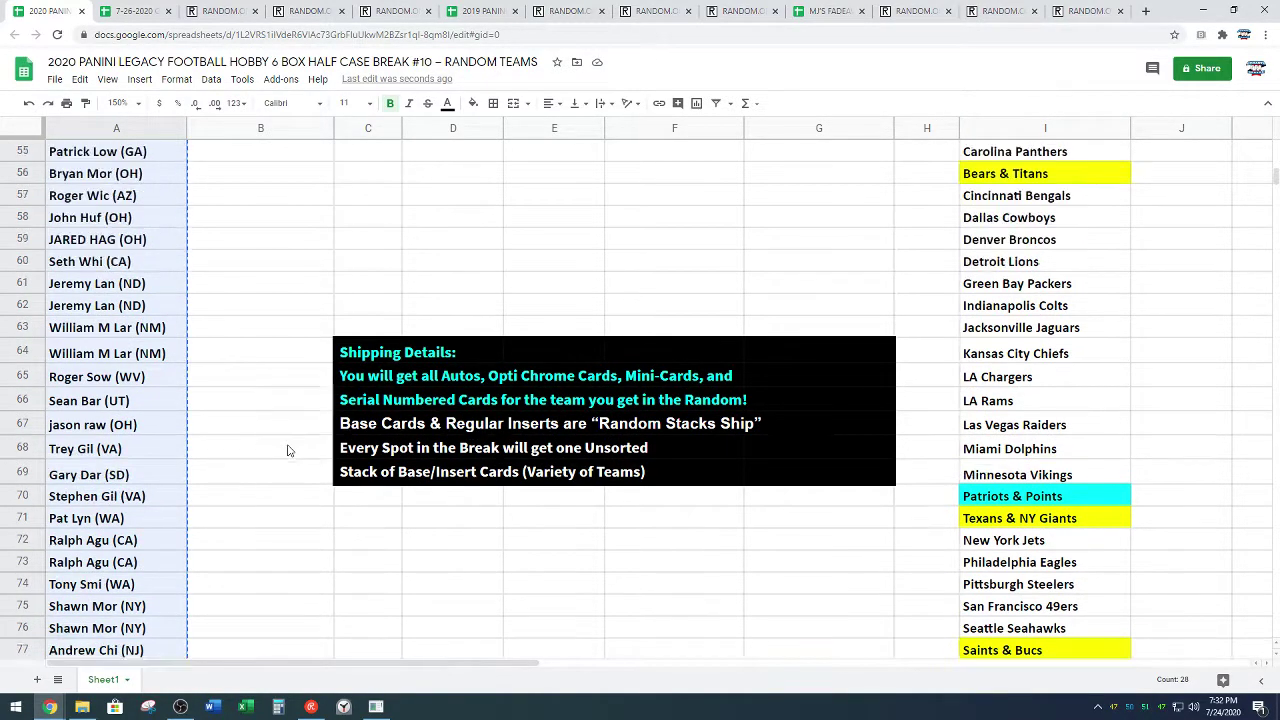
scroll(274, 205, down, 2)
- Paste the 28 spot names into the list randomizer and reshuffle them several times
click(310, 10)
scroll(255, 329, down, 2)
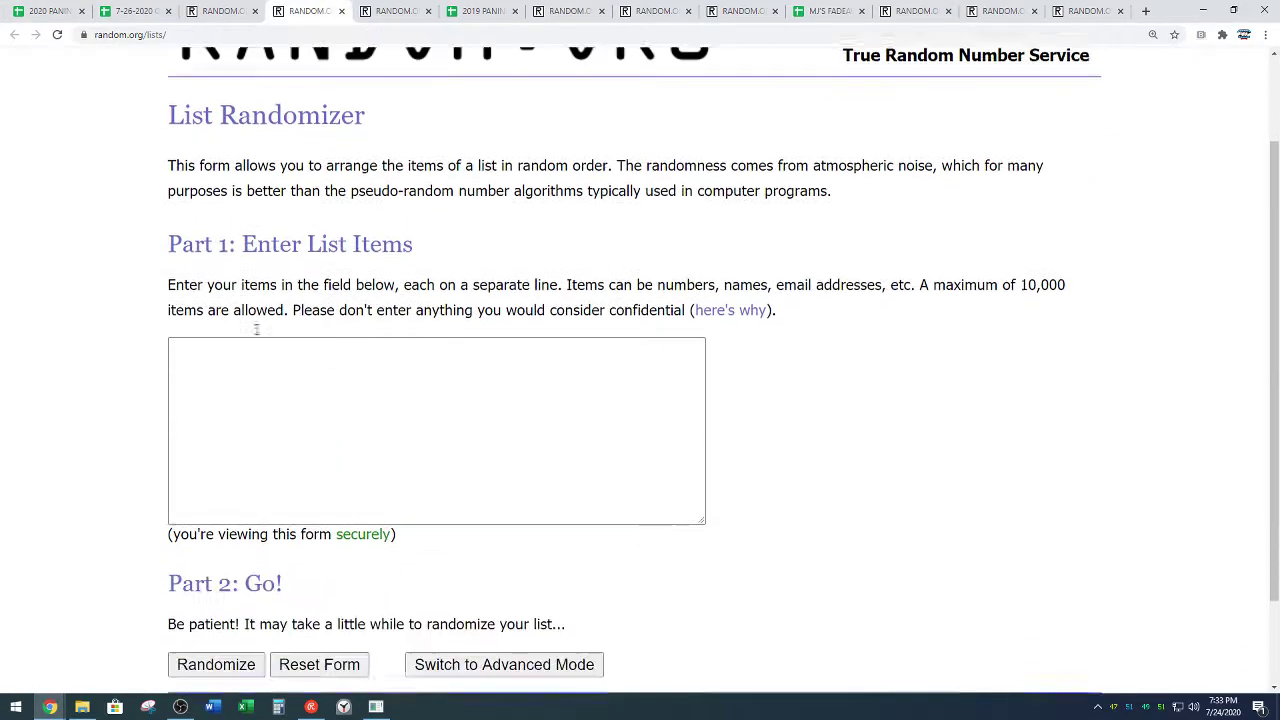
right_click(264, 350)
click(327, 460)
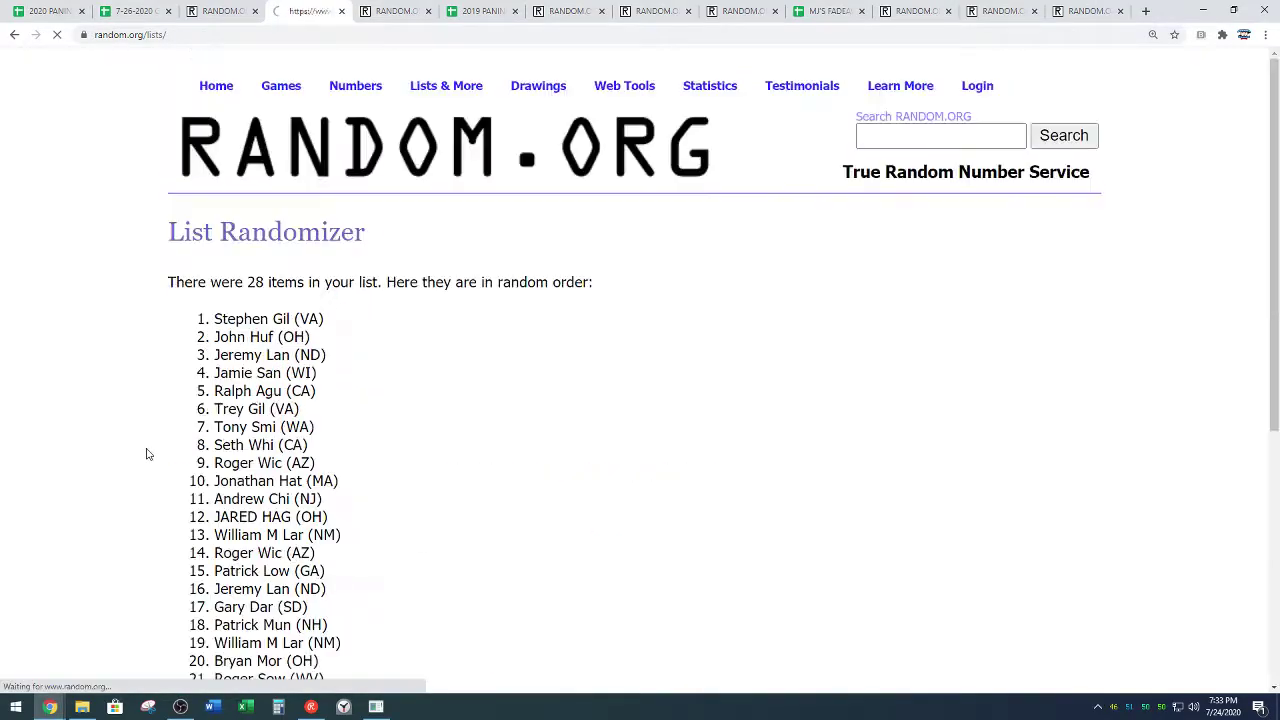
key(Return)
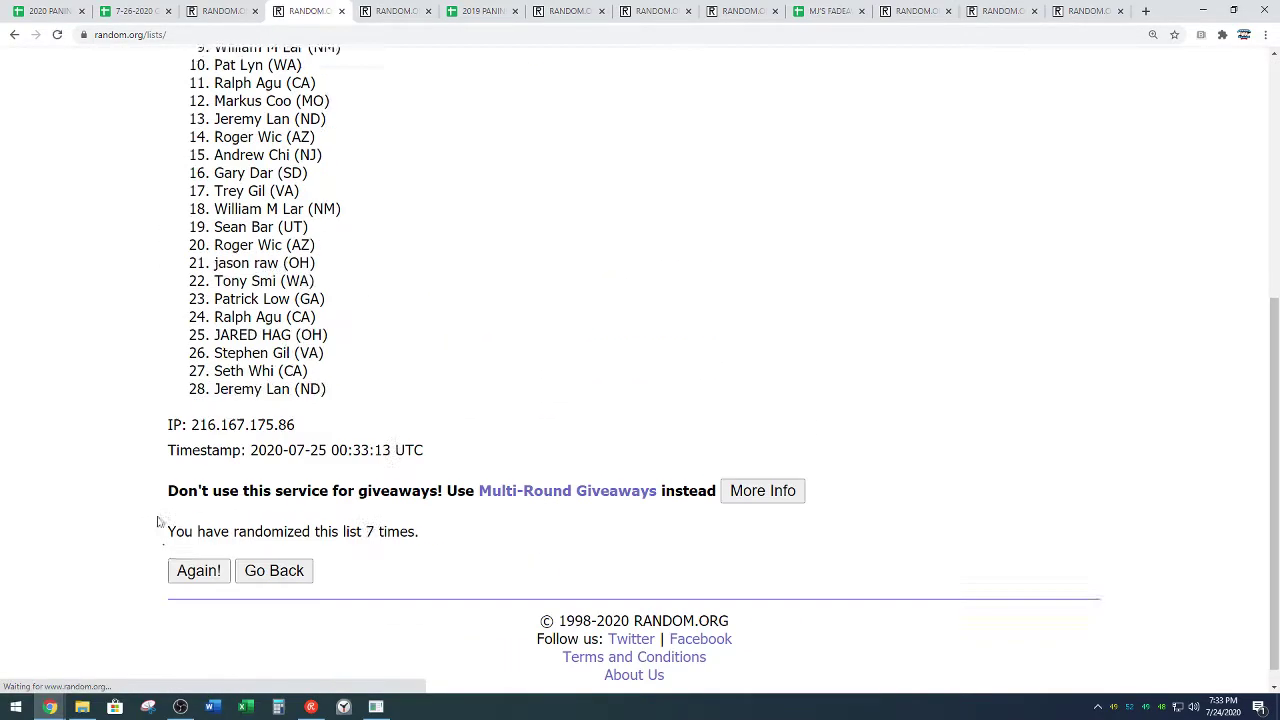
key(Return)
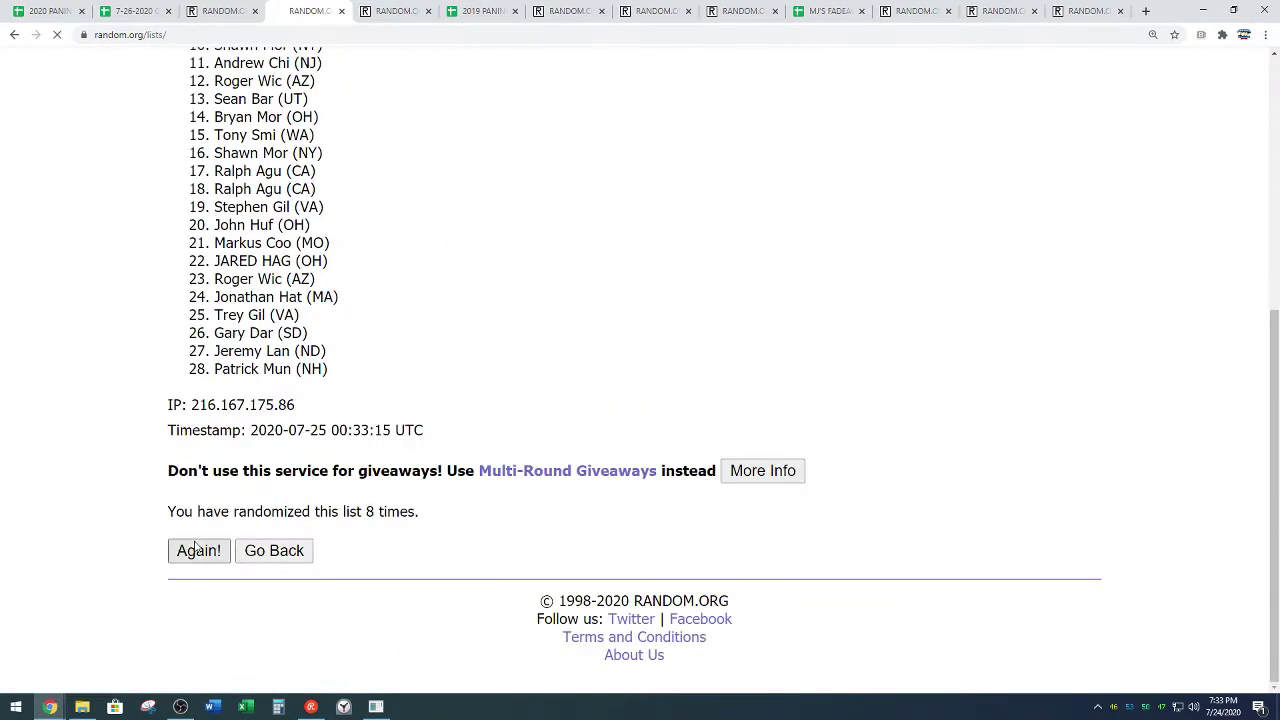
- Copy the final randomized order of all 28 names
scroll(560, 320, down, 3)
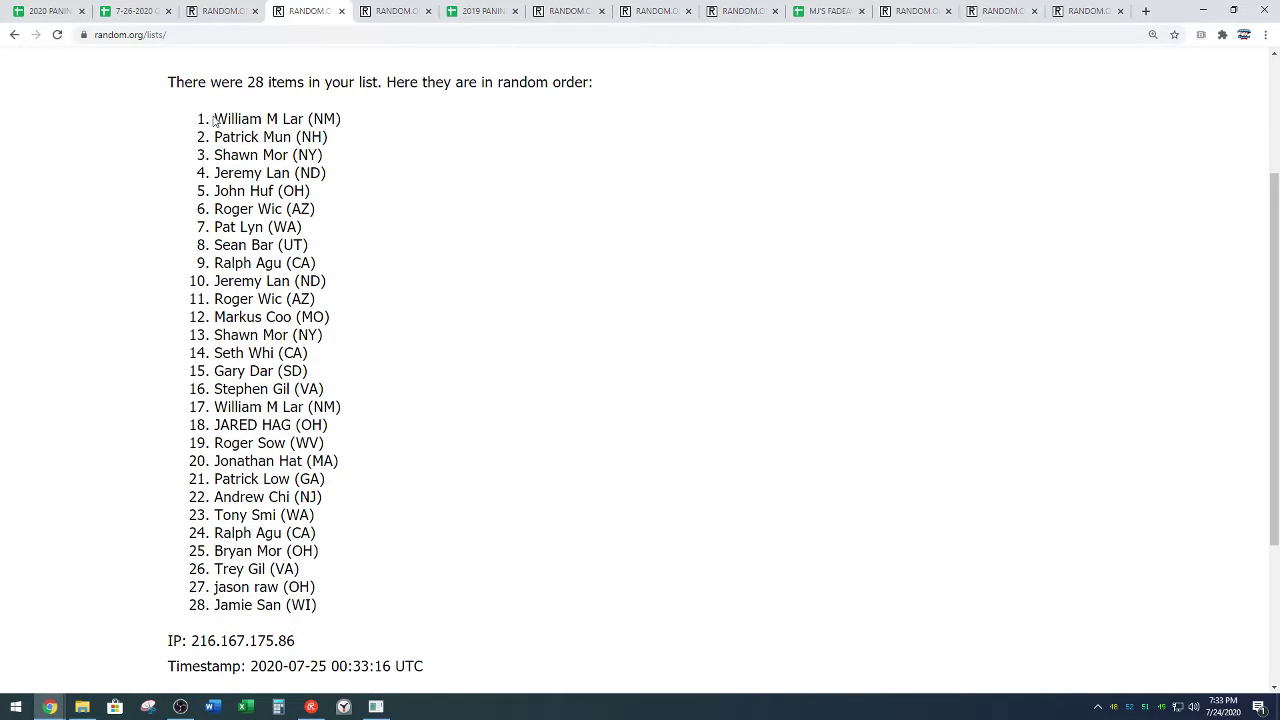
drag(216, 119, 323, 608)
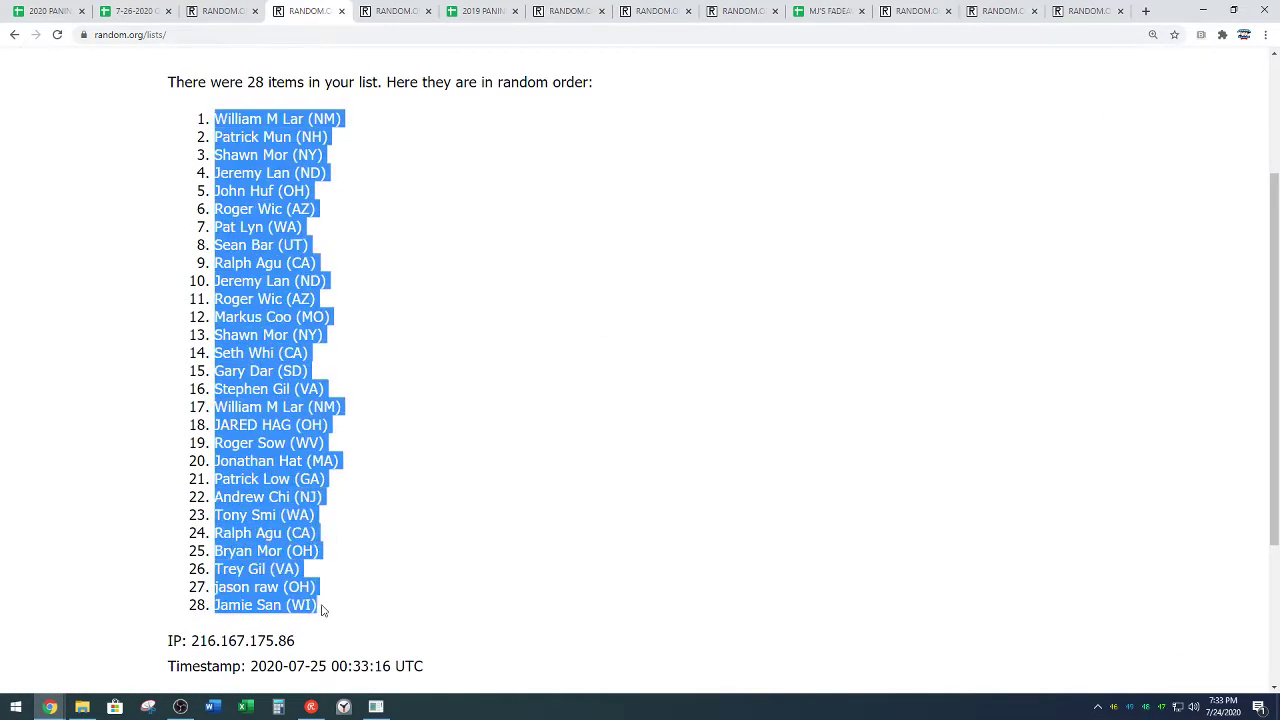
right_click(272, 540)
click(284, 549)
click(356, 532)
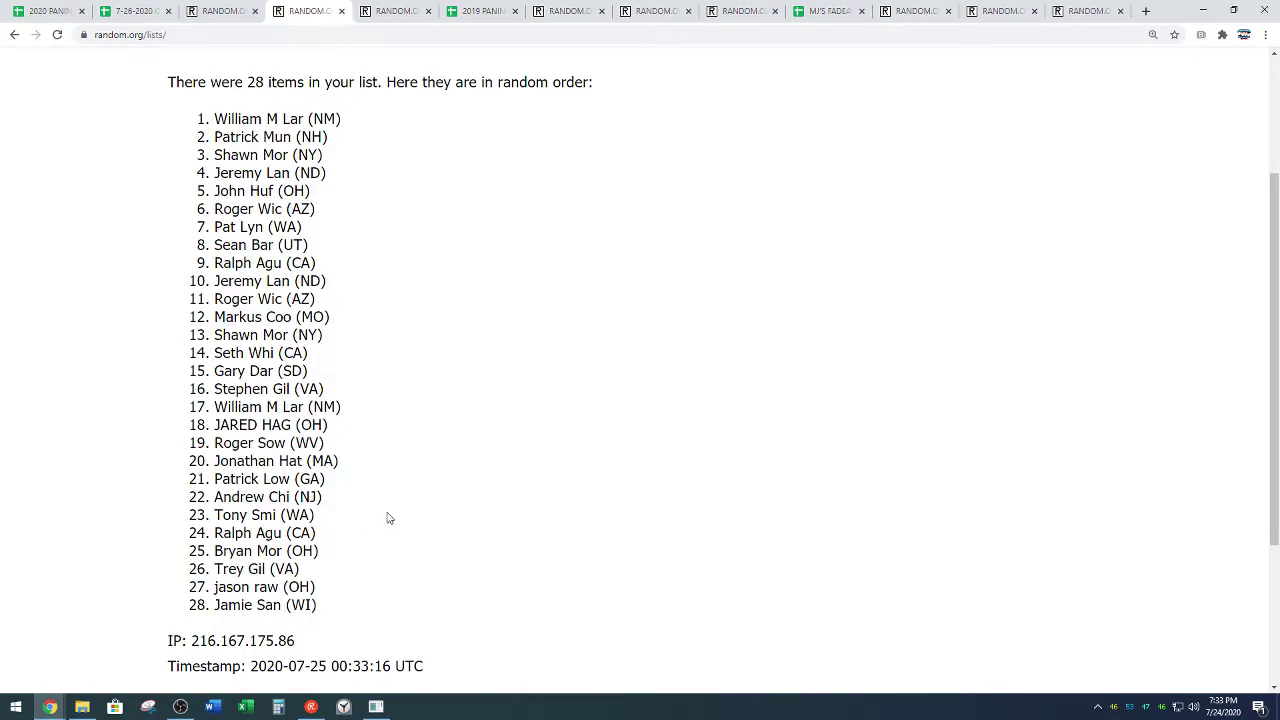
scroll(389, 517, down, 3)
mouse_move(516, 470)
mouse_down()
mouse_move(423, 512)
mouse_move(435, 509)
mouse_up()
click(434, 379)
scroll(434, 379, up, 3)
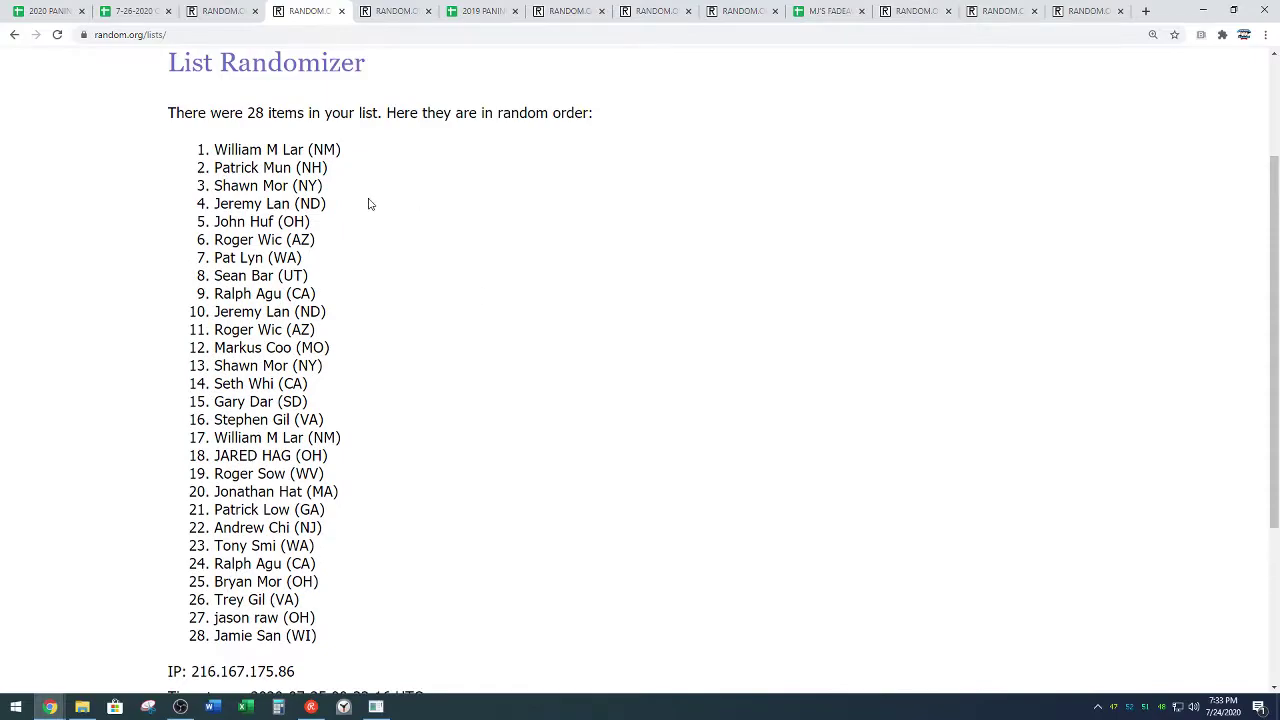
- Paste the randomized names into column A starting at A1
click(45, 11)
scroll(277, 497, up, 5)
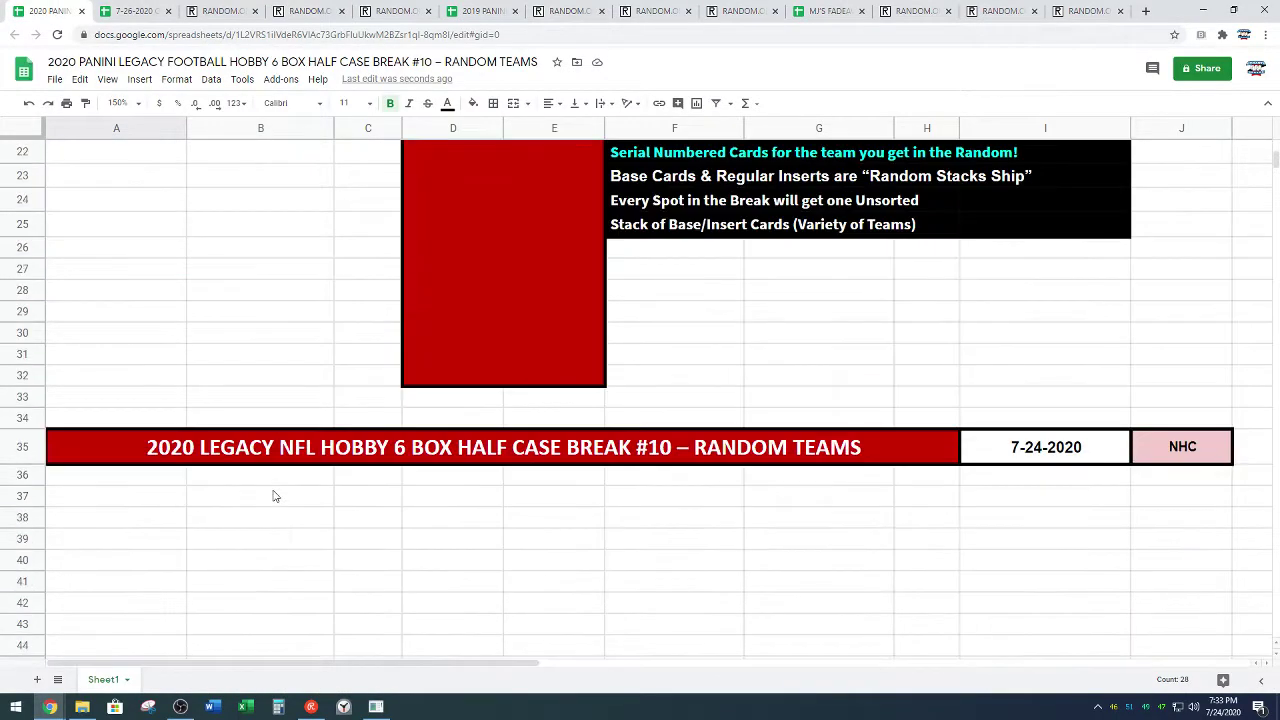
scroll(277, 497, up, 10)
click(172, 151)
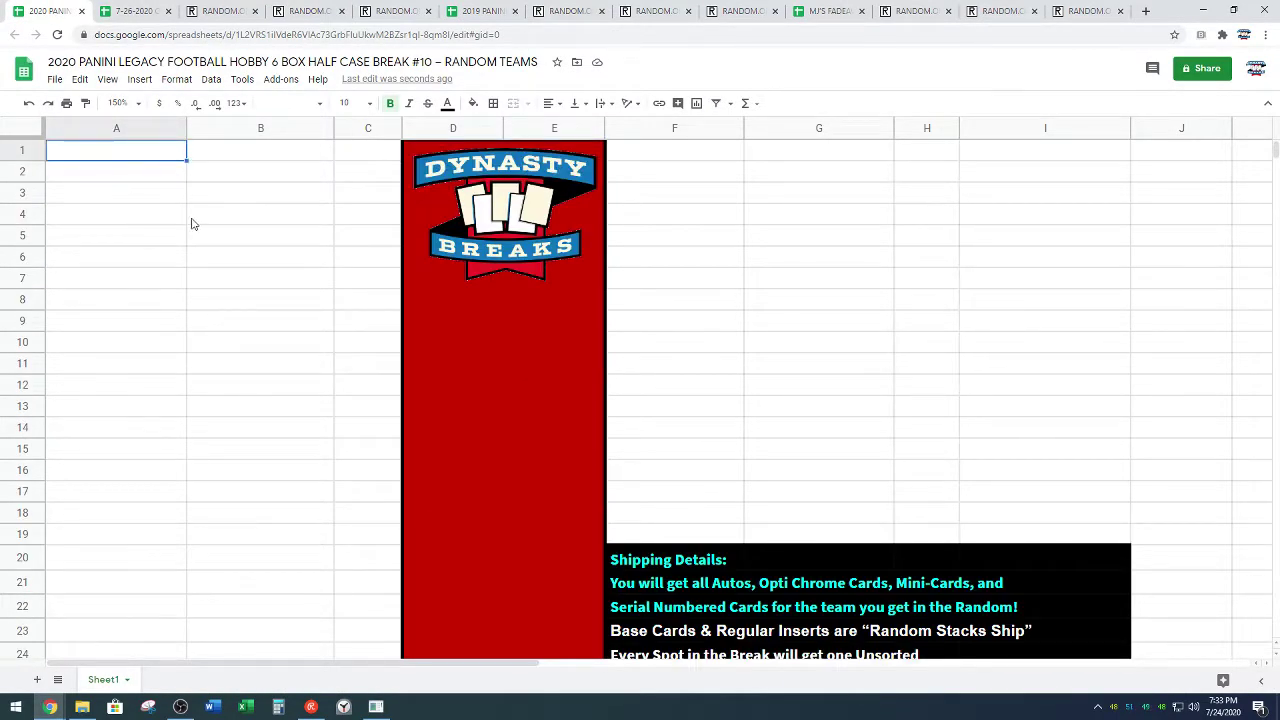
key(ctrl+v)
- Copy names 15–28 from A15:A28 into column F starting at F1
scroll(347, 443, down, 2)
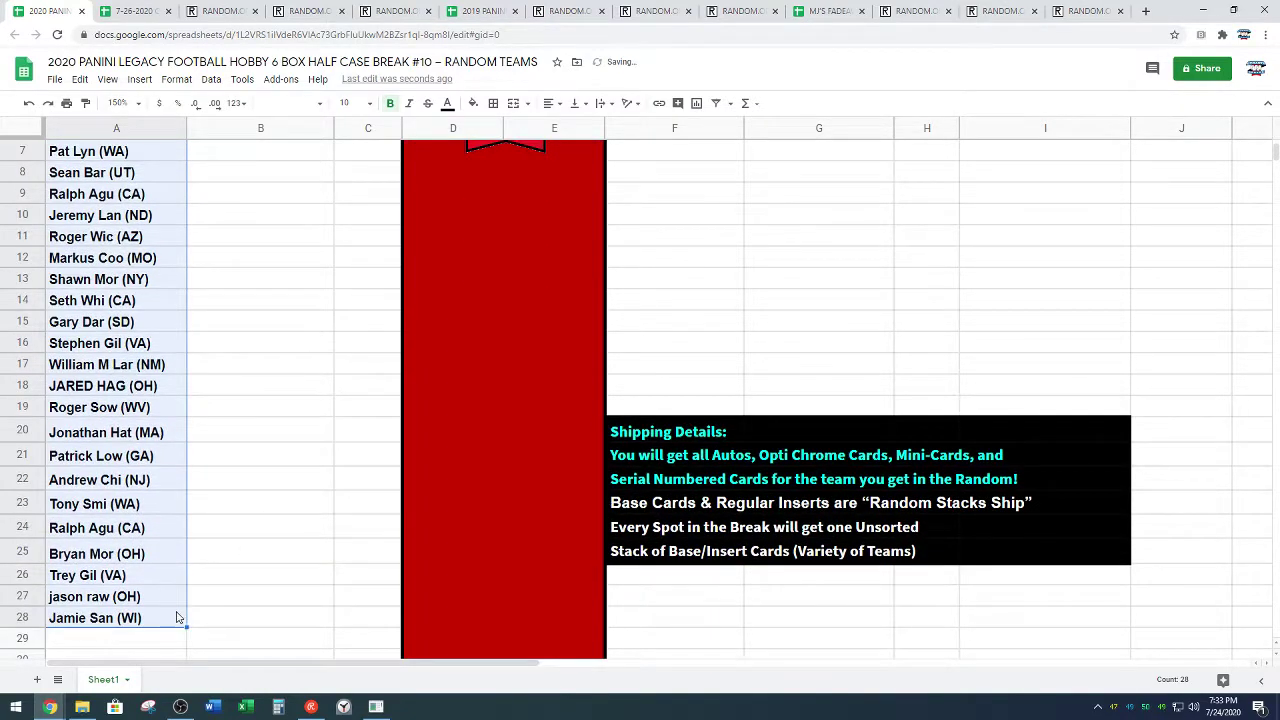
drag(177, 617, 121, 325)
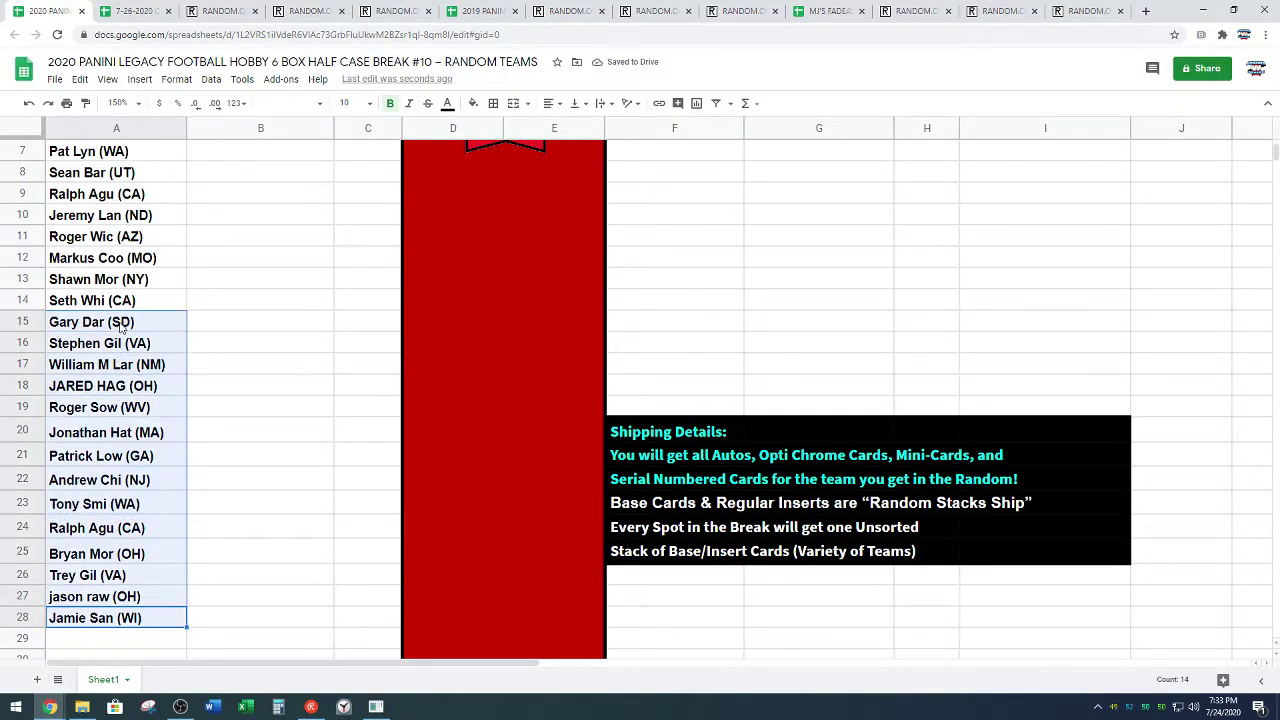
key(ctrl+c)
scroll(568, 420, up, 3)
click(671, 155)
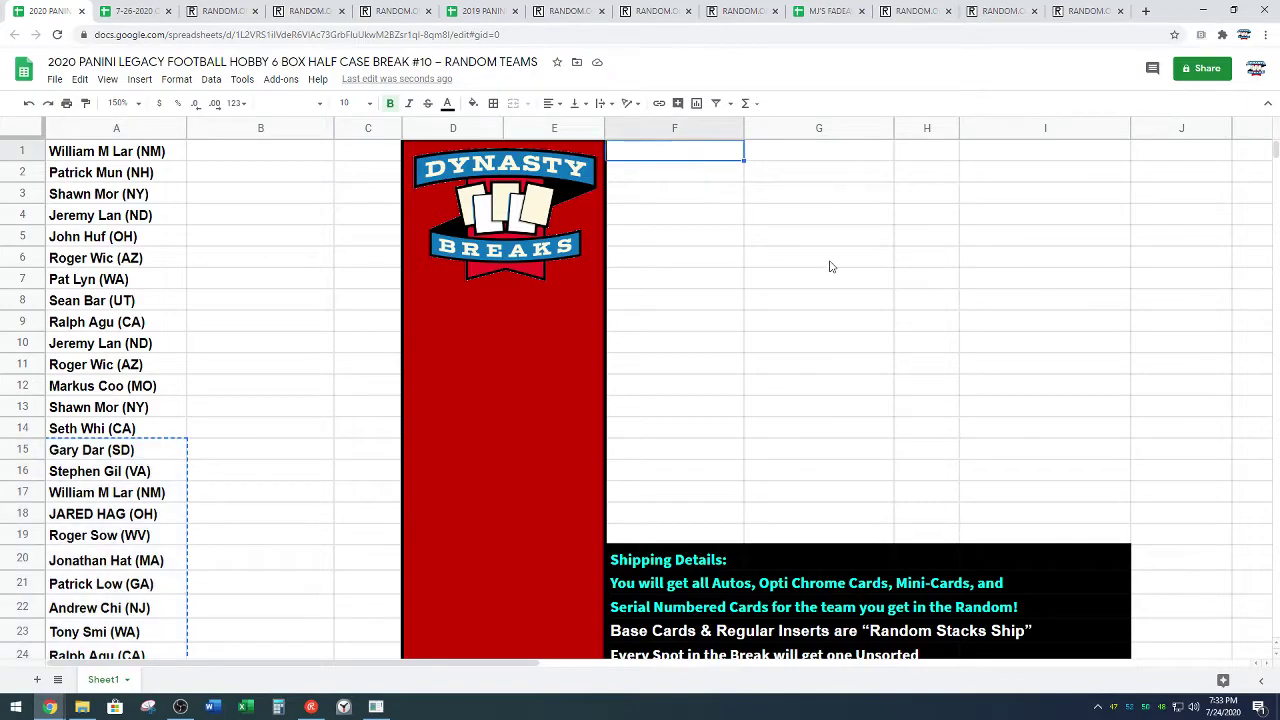
key(ctrl+v)
- Select the 28 team names under TEAMS, starting at Arizona Cardinals
click(1043, 343)
scroll(1086, 406, down, 2)
scroll(1131, 402, down, 7)
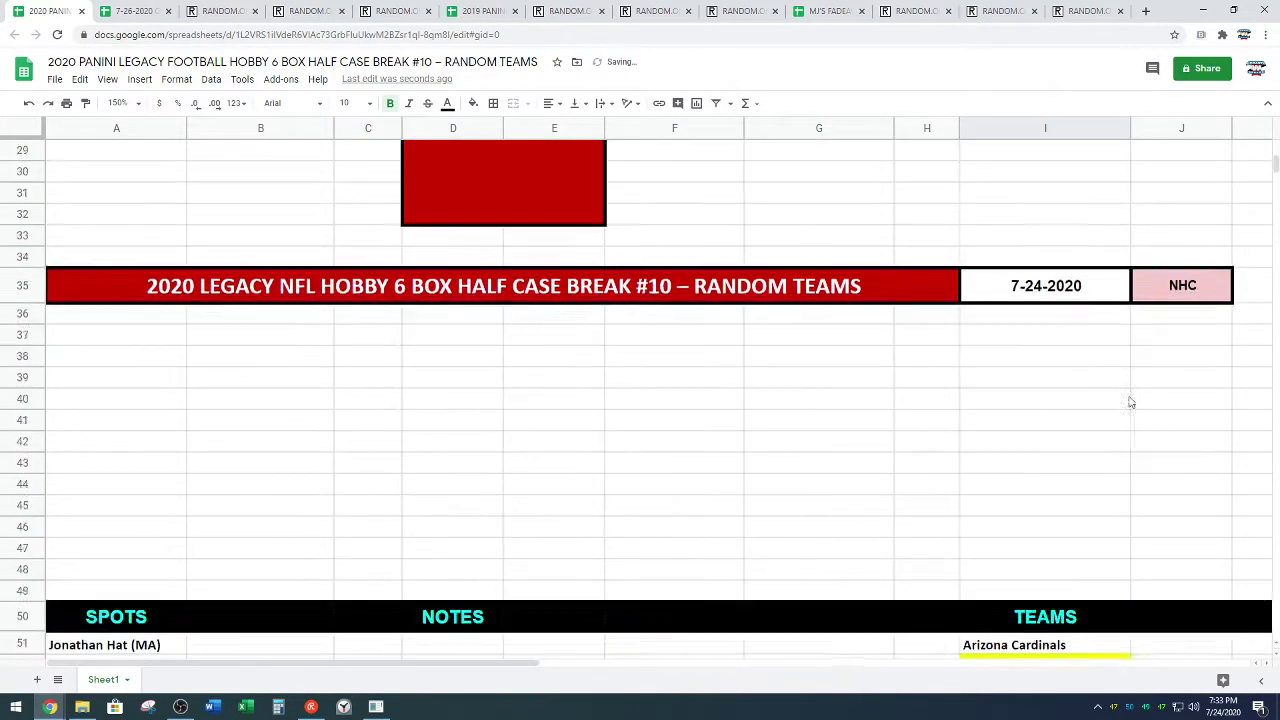
scroll(1150, 395, down, 5)
click(1077, 290)
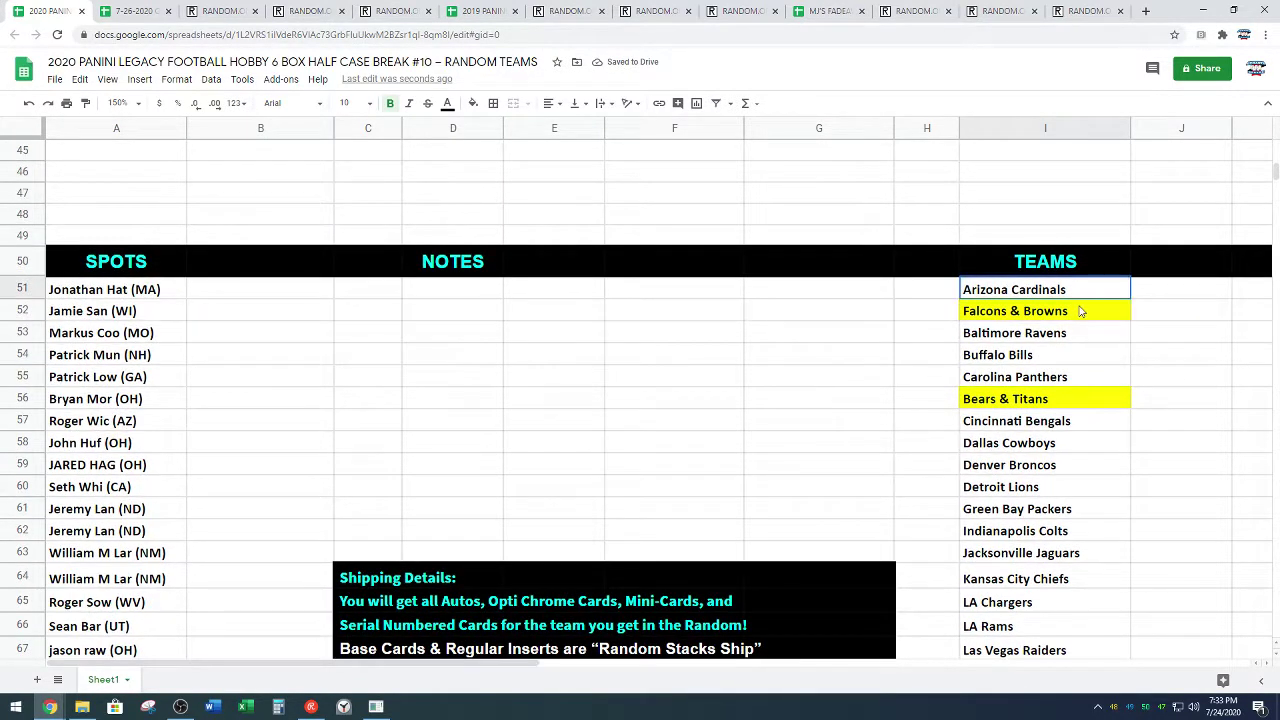
drag(1080, 312, 1043, 614)
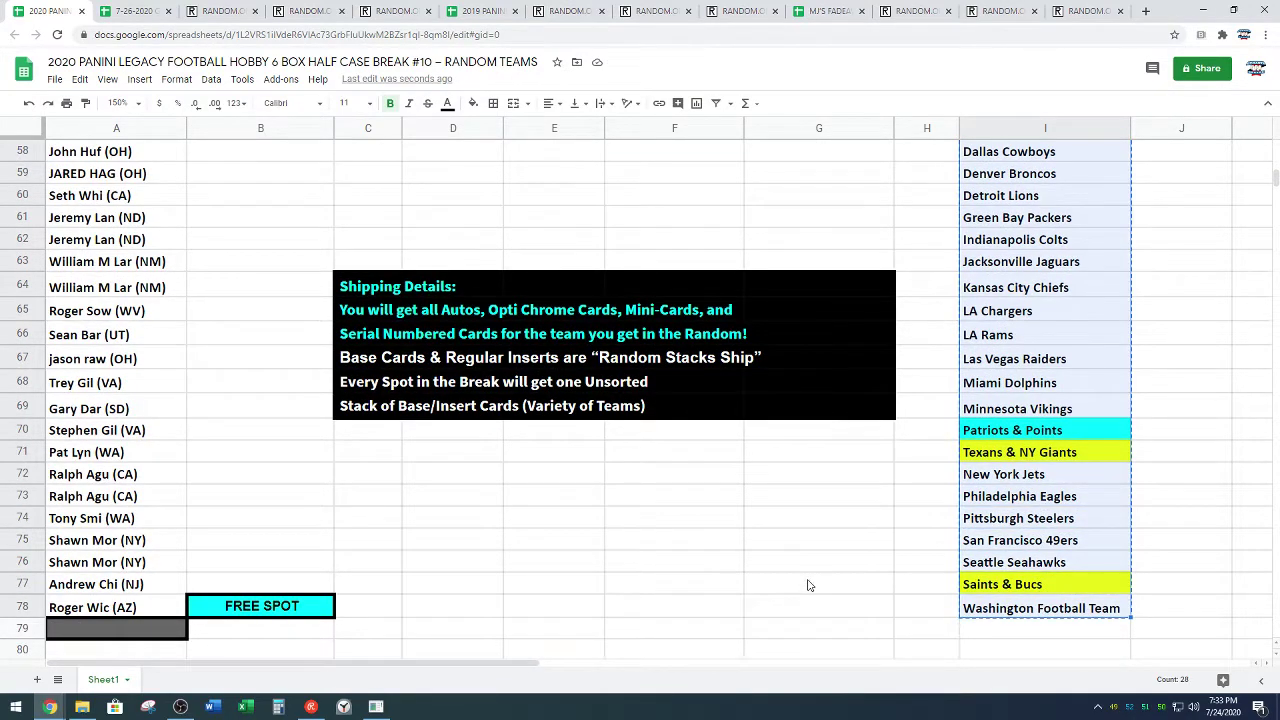
- Paste the 28 team names into the list randomizer and randomize them
click(392, 11)
scroll(106, 297, down, 3)
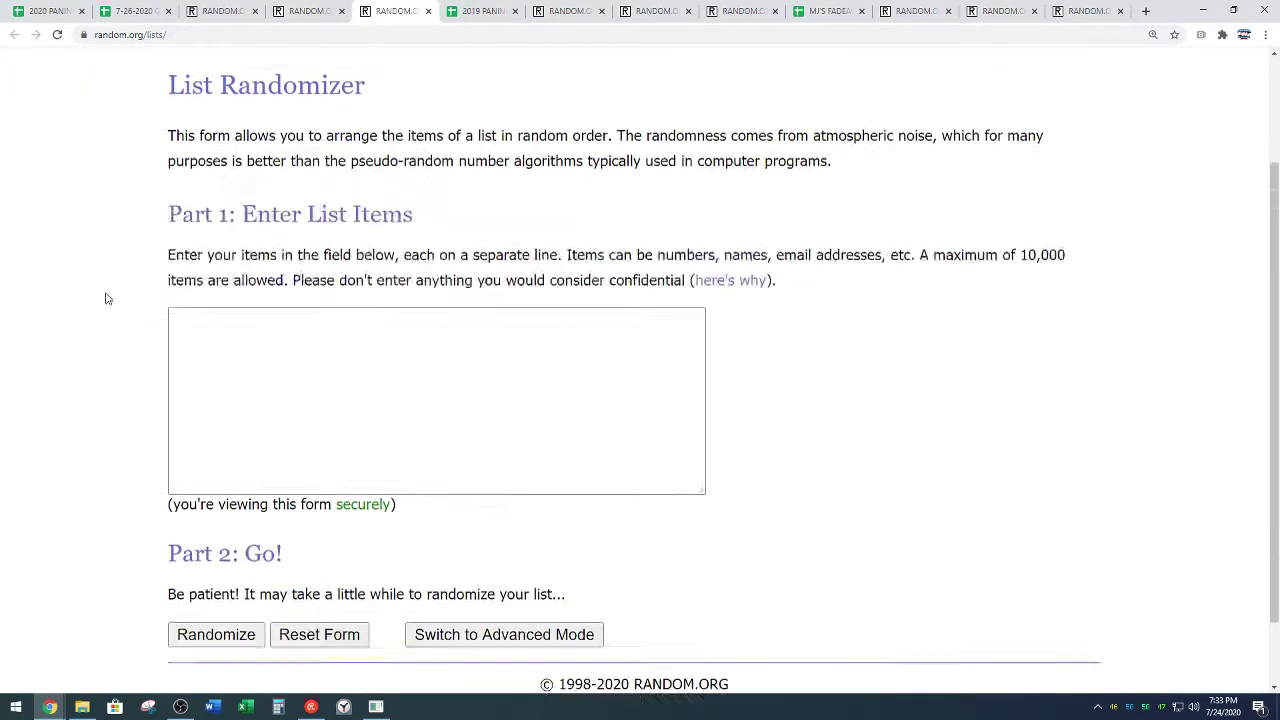
right_click(260, 314)
click(286, 407)
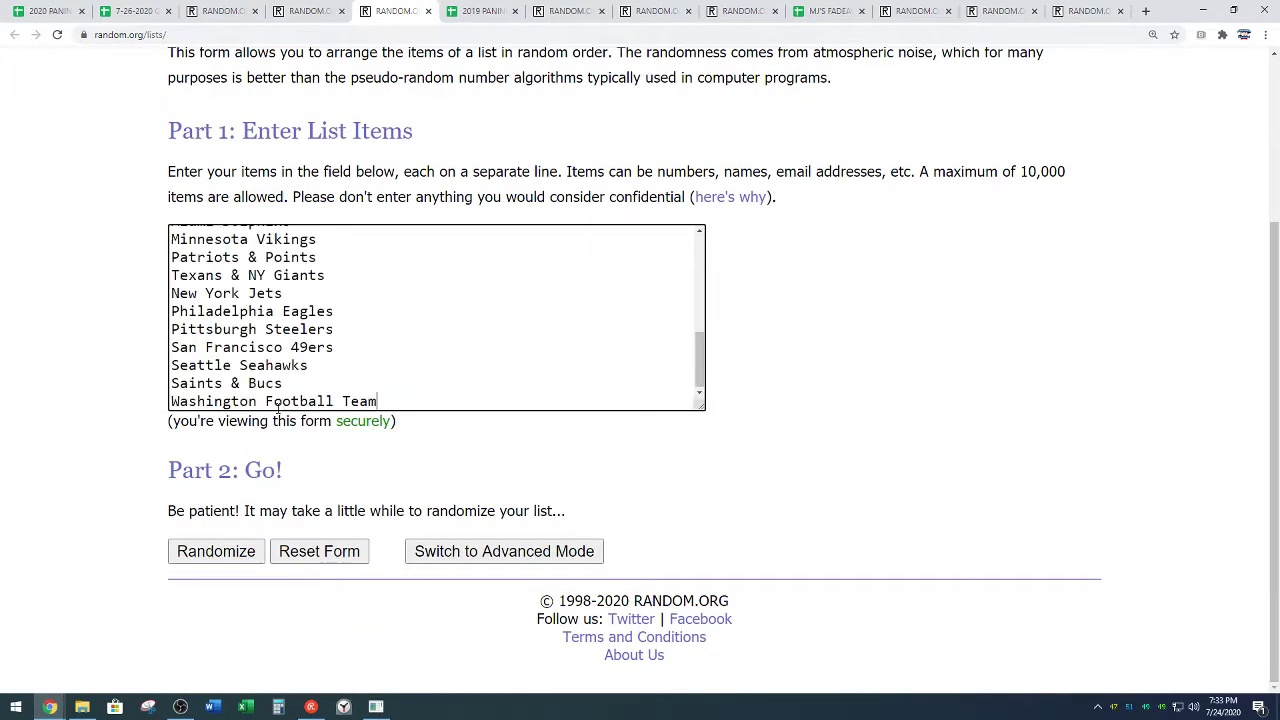
click(207, 546)
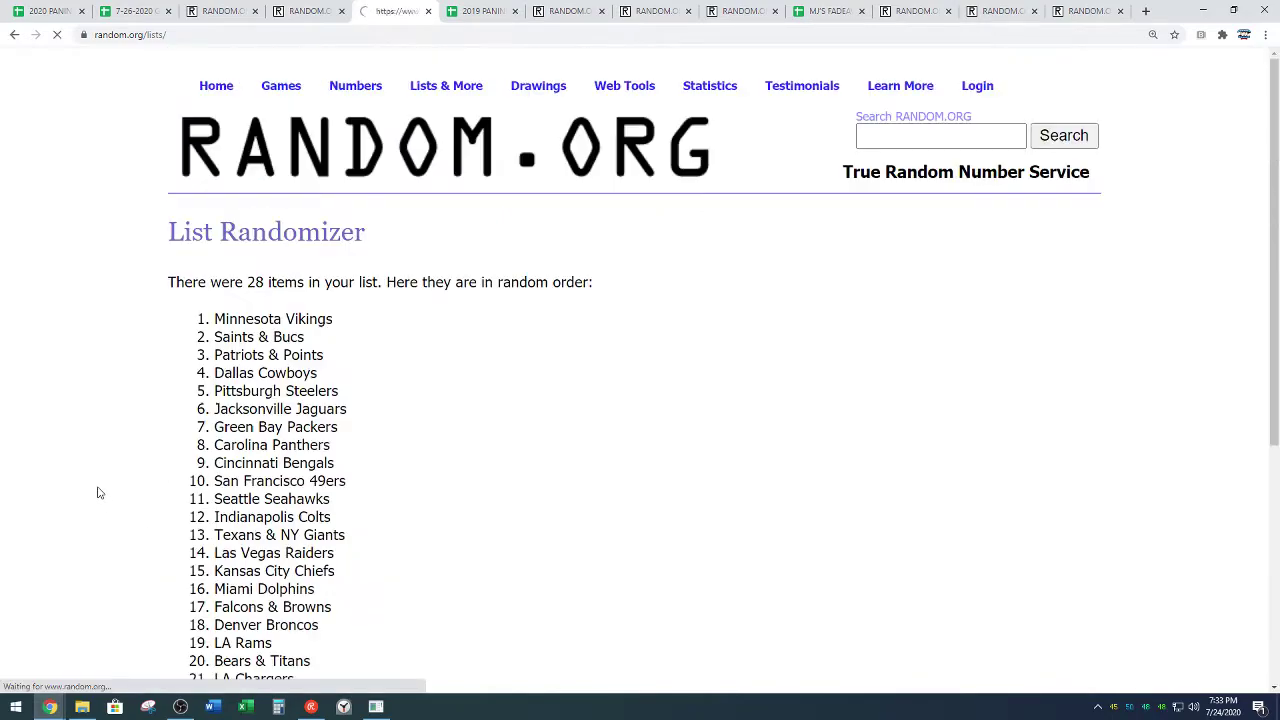
- Reshuffle the team list until nine randomizations, leaving Minnesota Vikings first
scroll(98, 492, down, 4)
scroll(126, 486, down, 5)
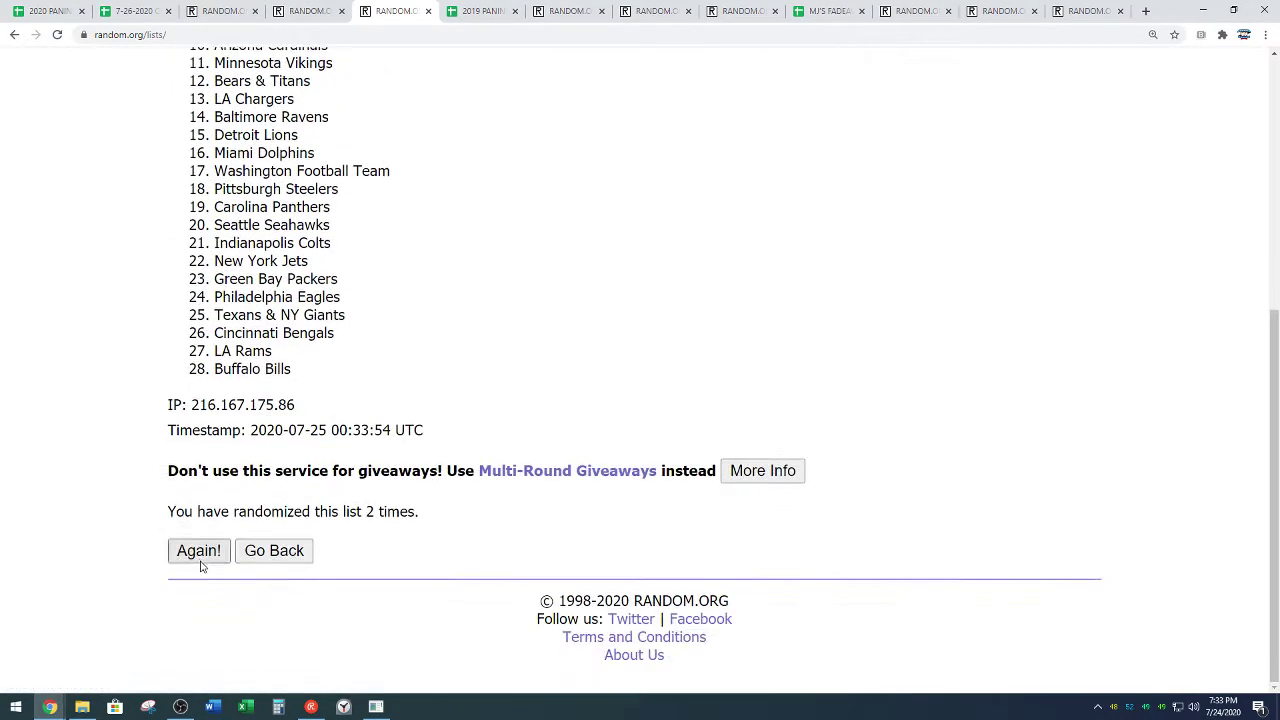
click(199, 552)
scroll(113, 488, down, 1)
scroll(150, 520, down, 3)
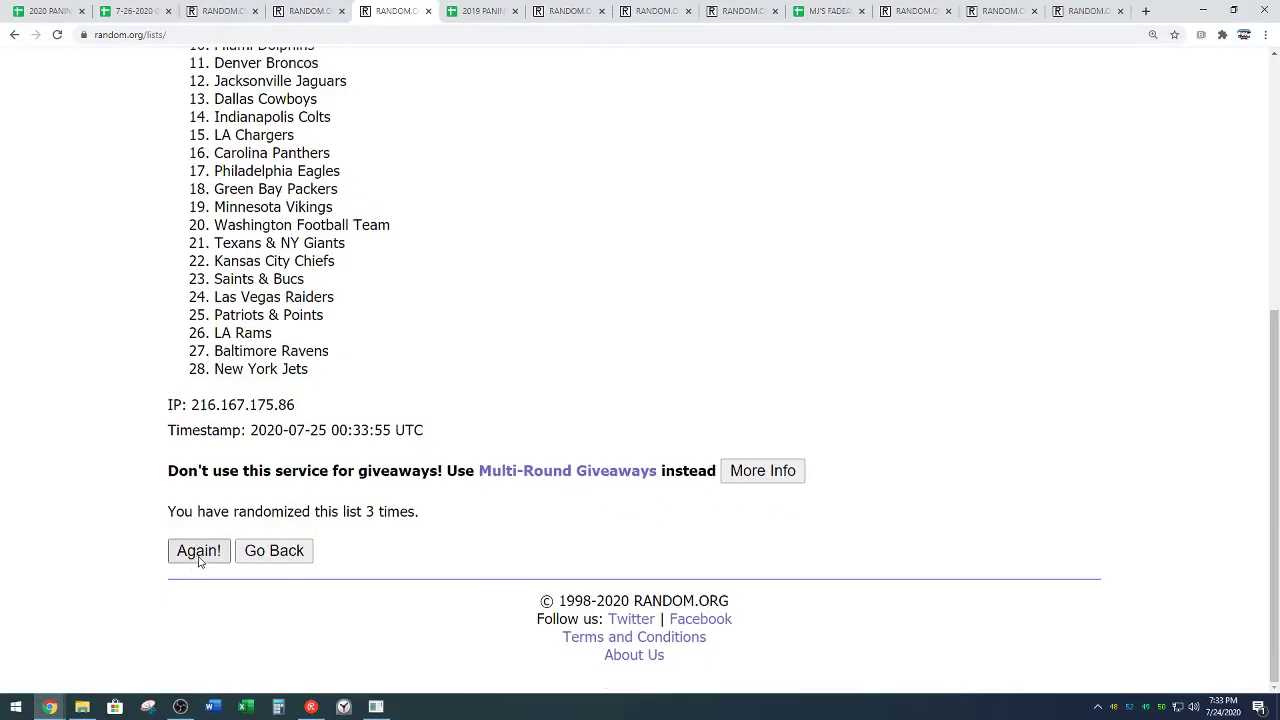
click(197, 551)
scroll(152, 503, down, 4)
click(199, 551)
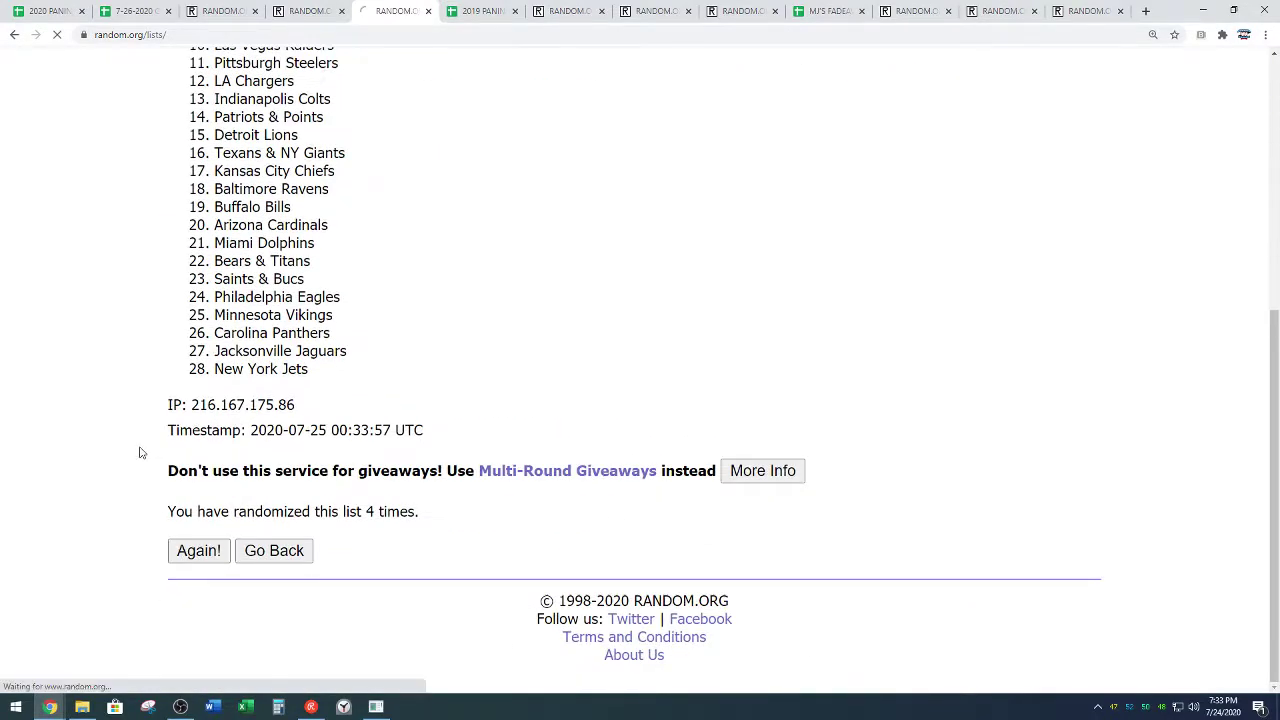
scroll(138, 455, down, 4)
scroll(170, 510, down, 1)
click(199, 552)
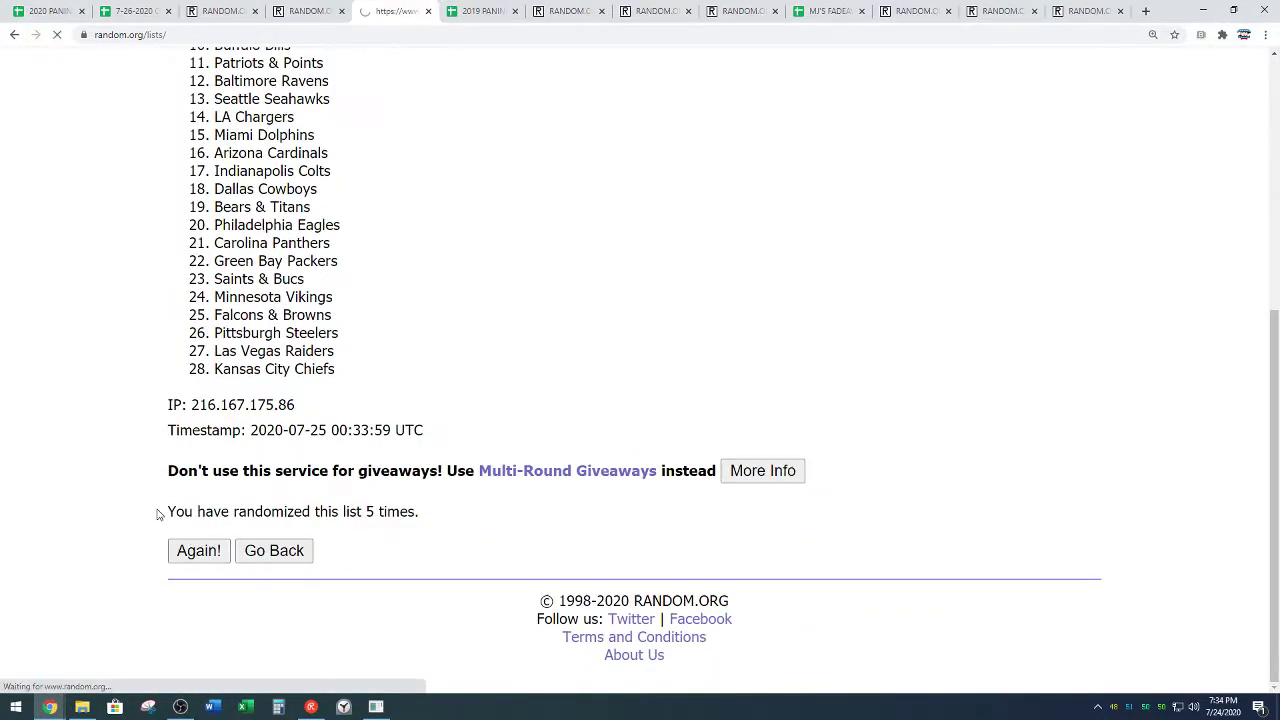
click(190, 556)
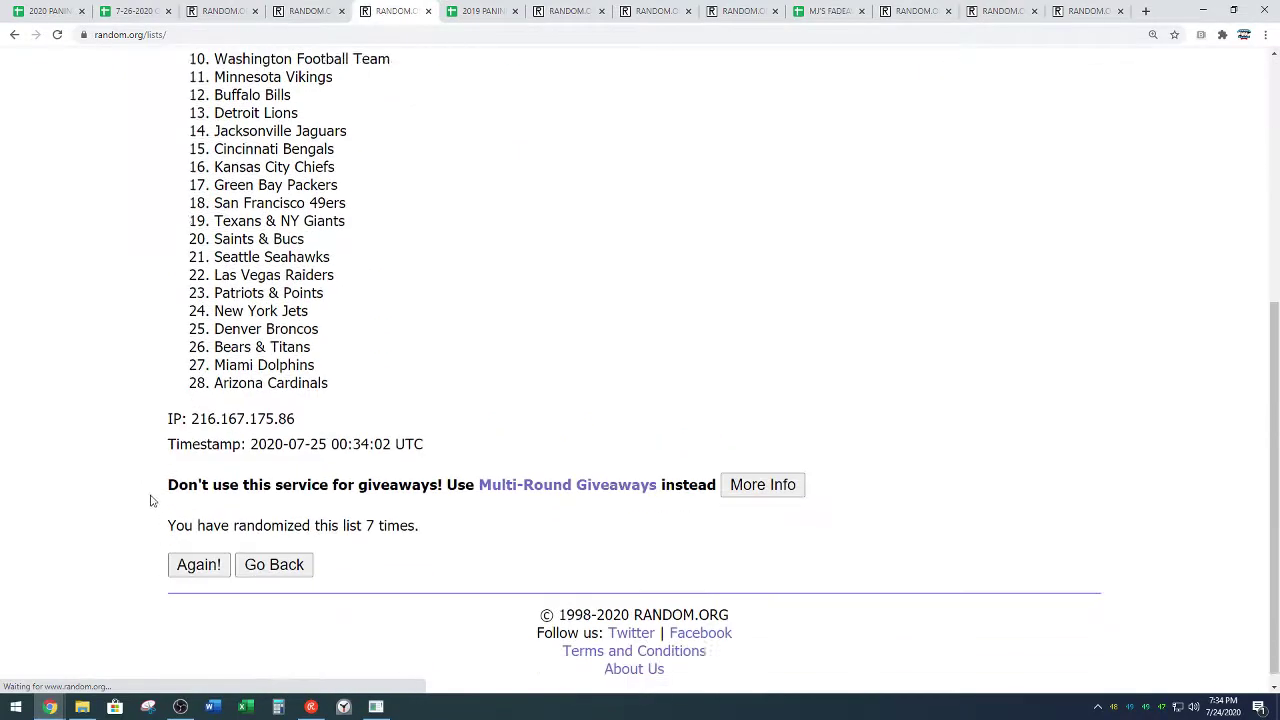
click(181, 558)
scroll(150, 480, down, 5)
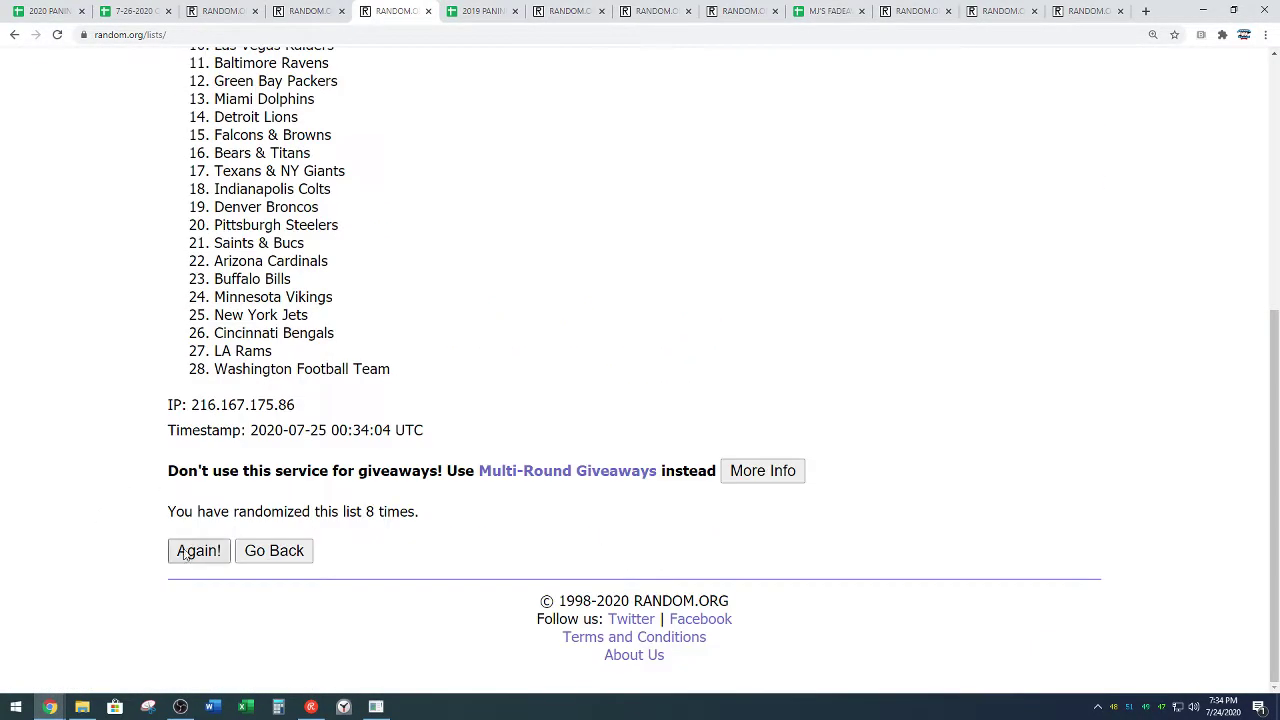
click(190, 556)
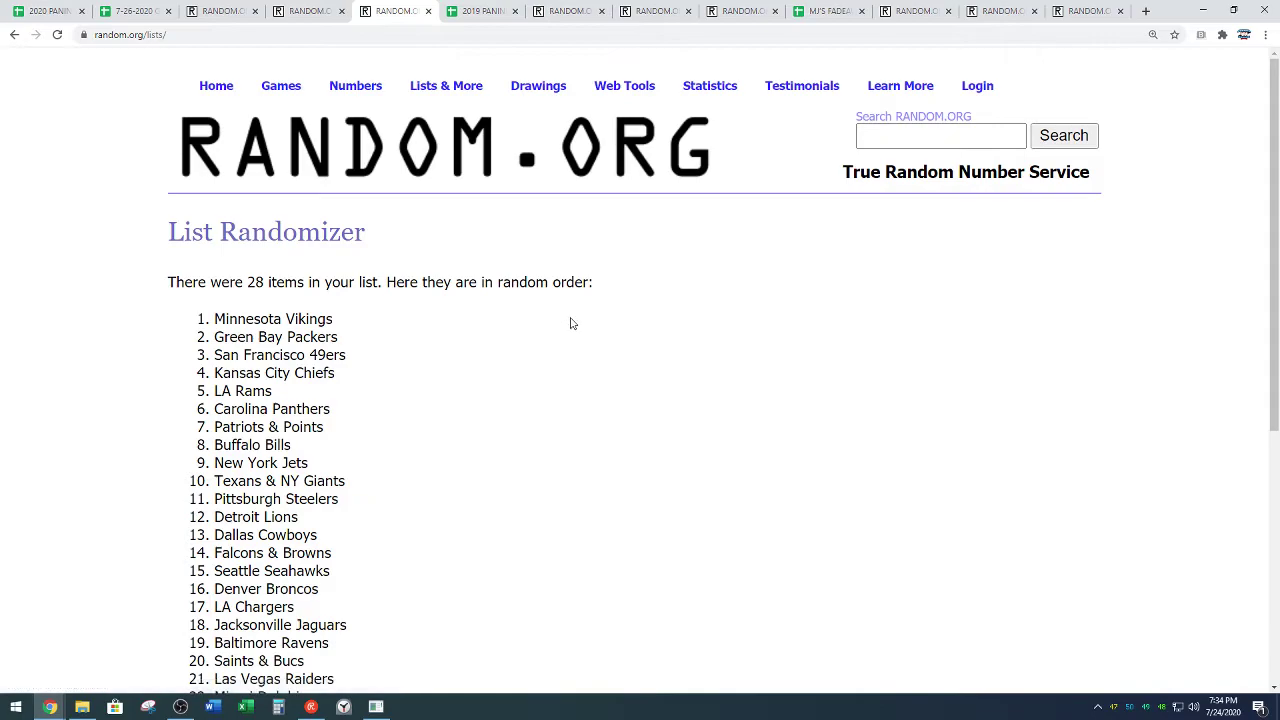
scroll(572, 323, down, 2)
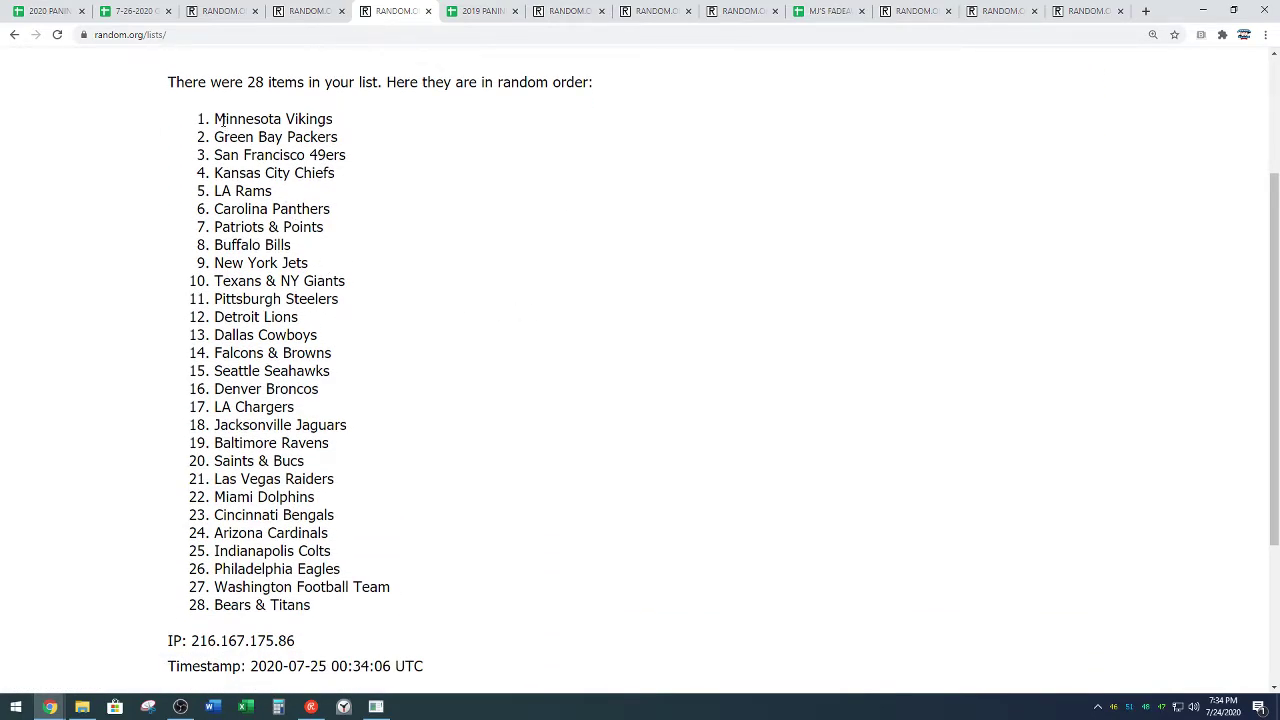
- Copy the final order of all 28 shuffled teams
drag(216, 118, 340, 603)
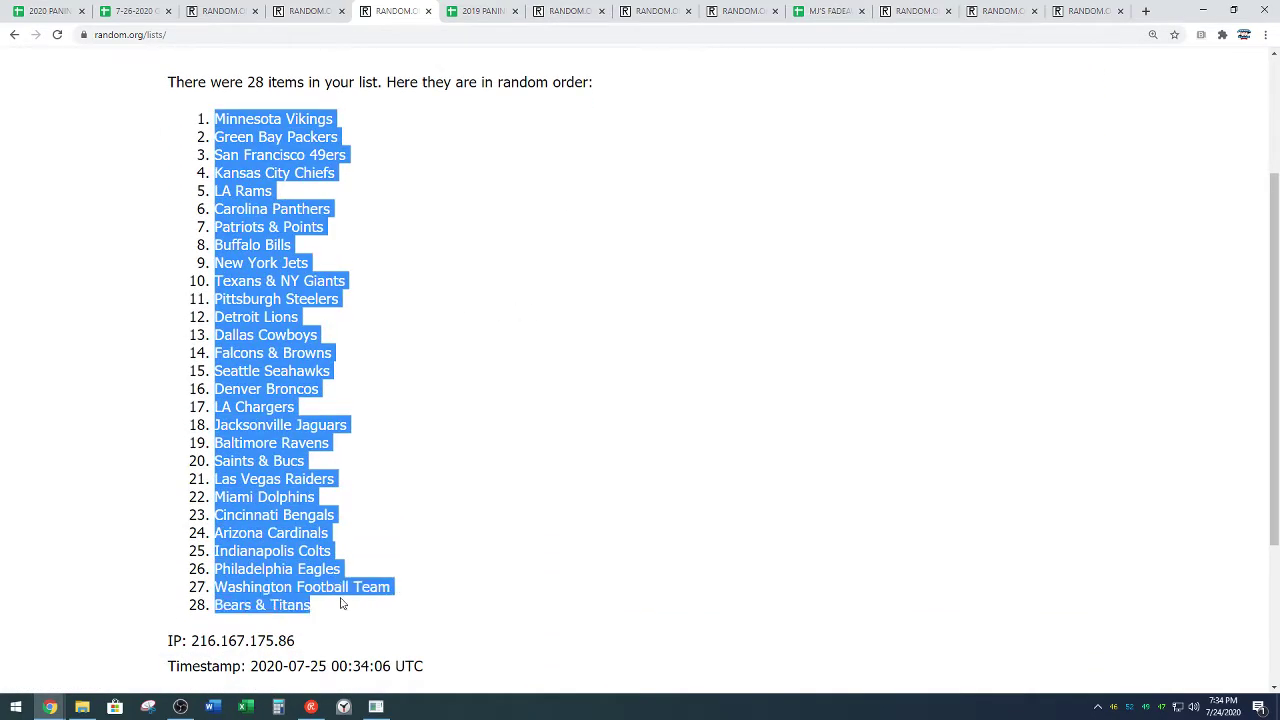
right_click(296, 543)
click(302, 551)
click(440, 457)
scroll(440, 457, down, 3)
drag(367, 512, 438, 513)
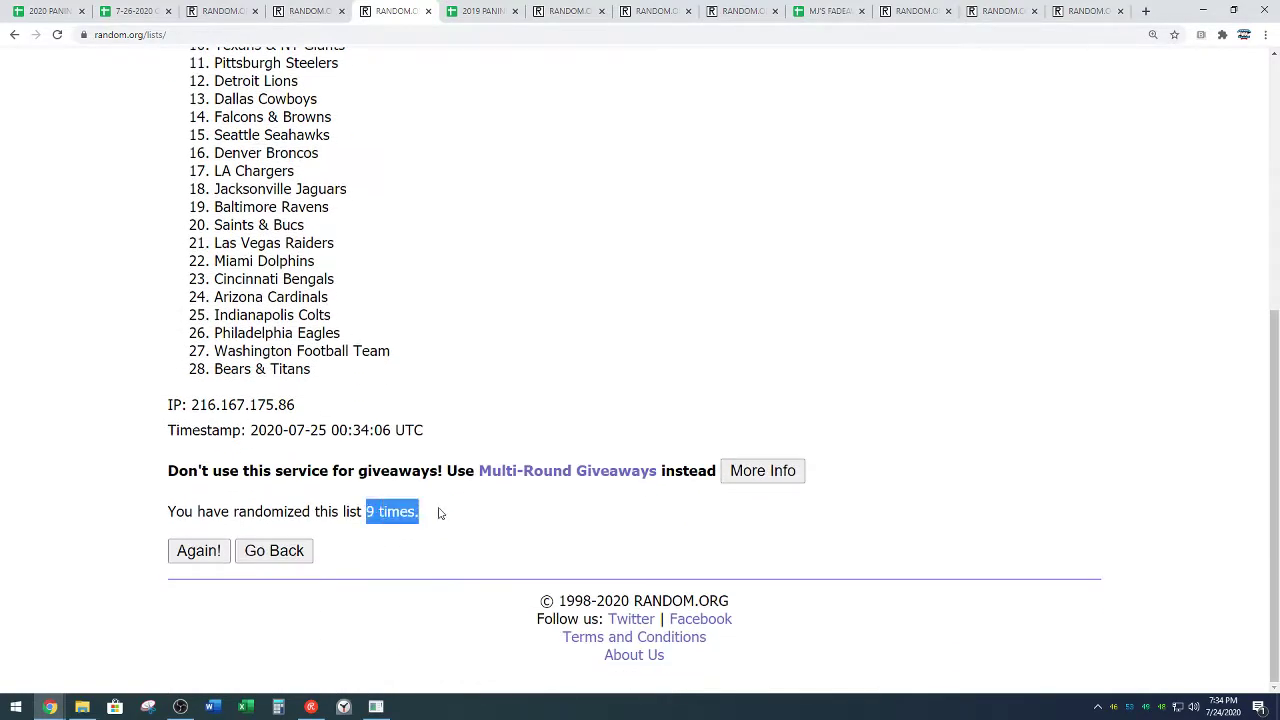
- Paste the 28 shuffled teams into column B starting at B1
click(443, 366)
scroll(449, 378, up, 3)
key(ctrl+1)
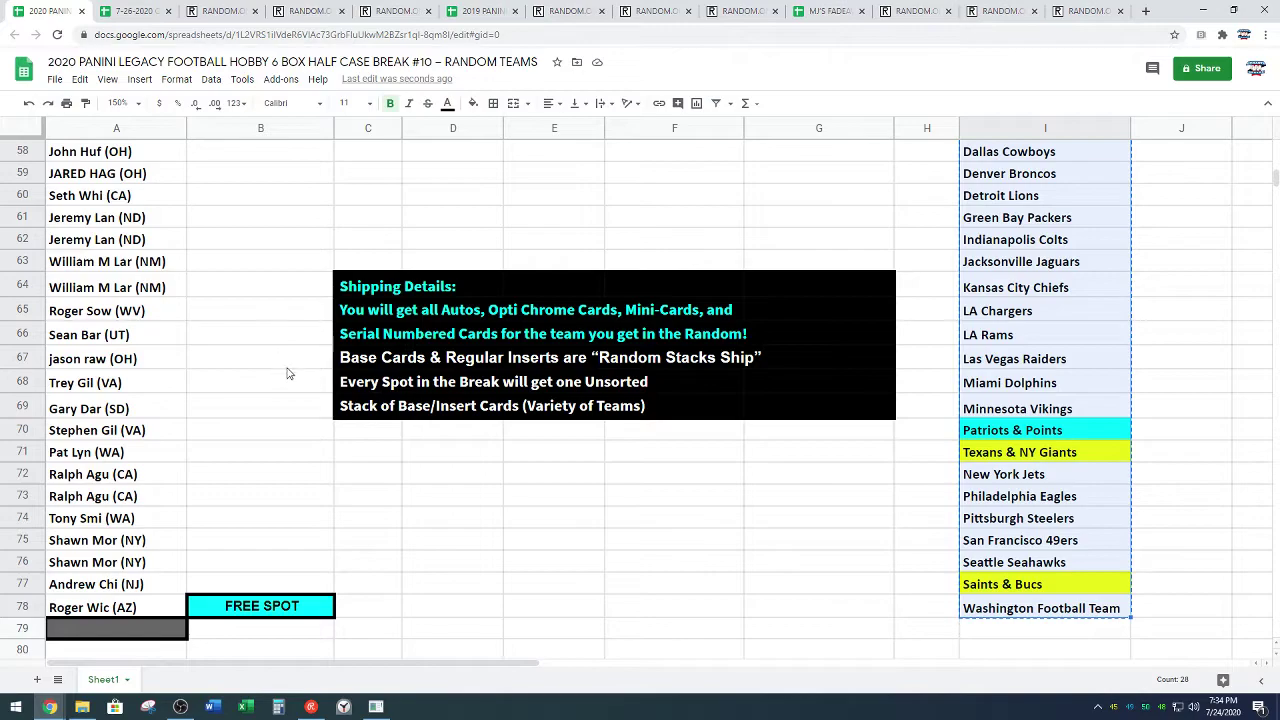
scroll(286, 390, up, 5)
scroll(286, 390, up, 5)
scroll(284, 398, up, 2)
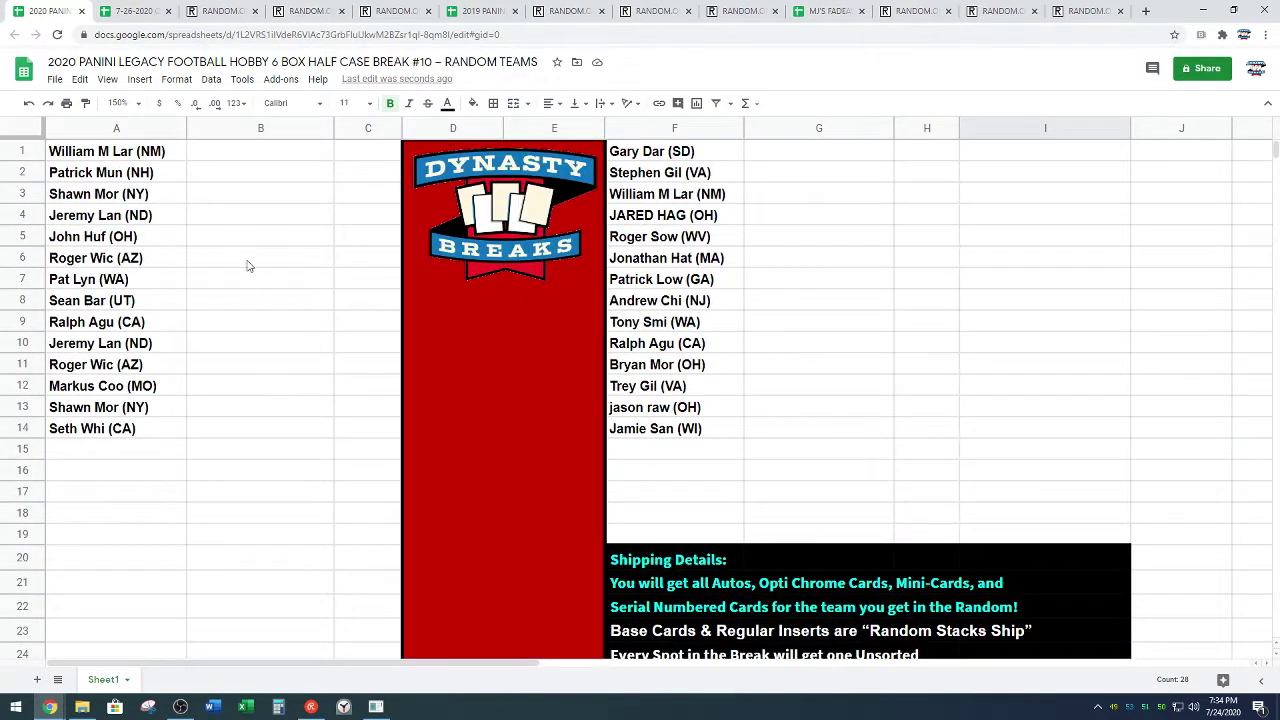
click(266, 155)
key(ctrl+v)
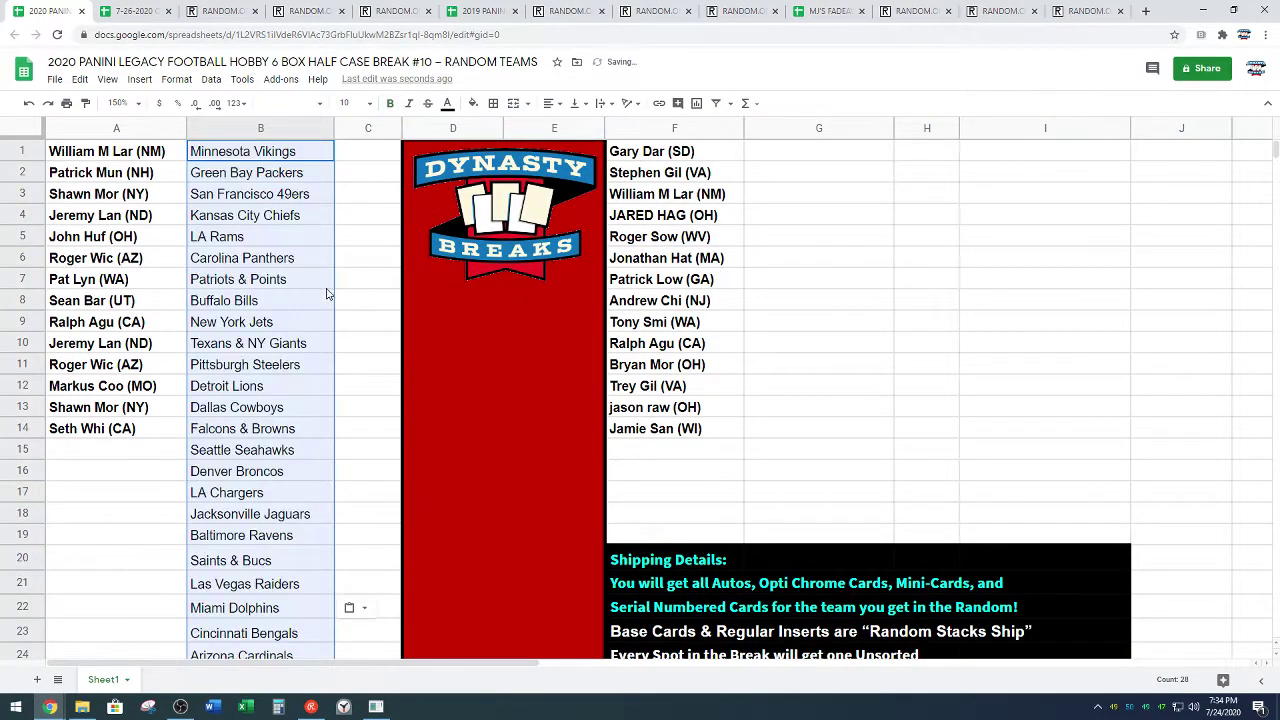
click(378, 325)
- Move teams 15–28 from B15:B28 into column G starting at G1
scroll(381, 319, down, 3)
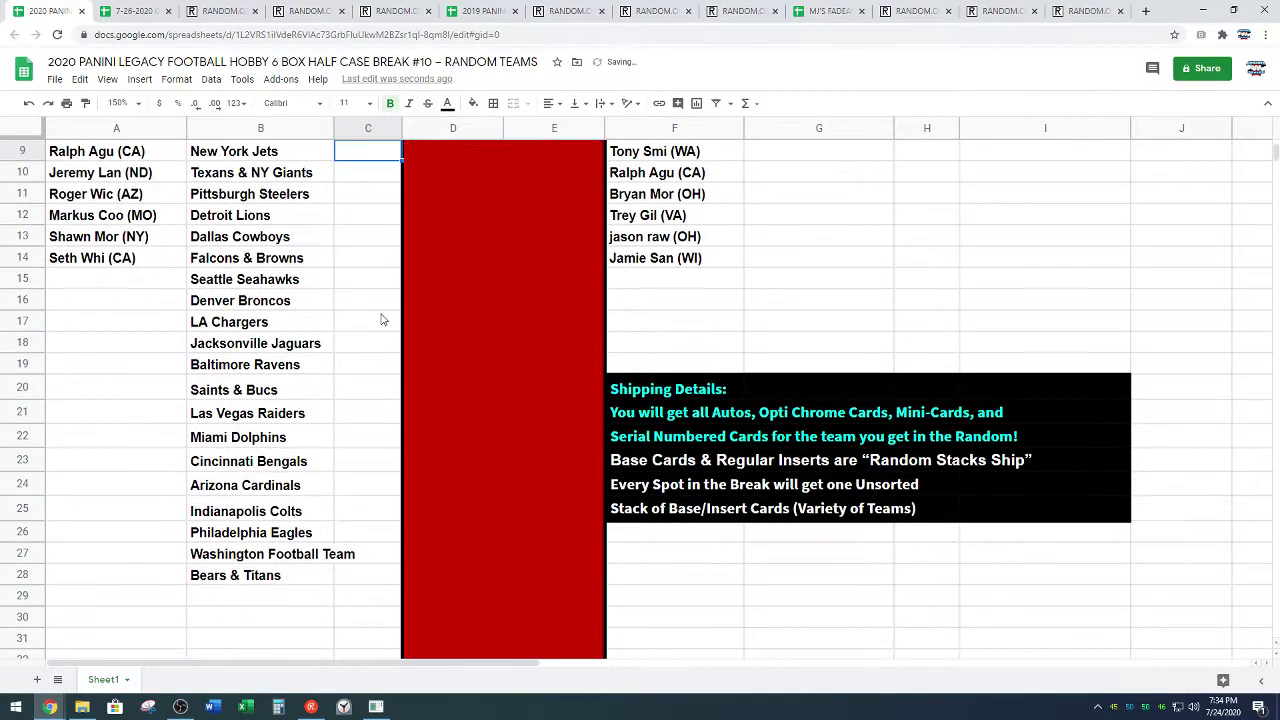
drag(328, 288, 308, 579)
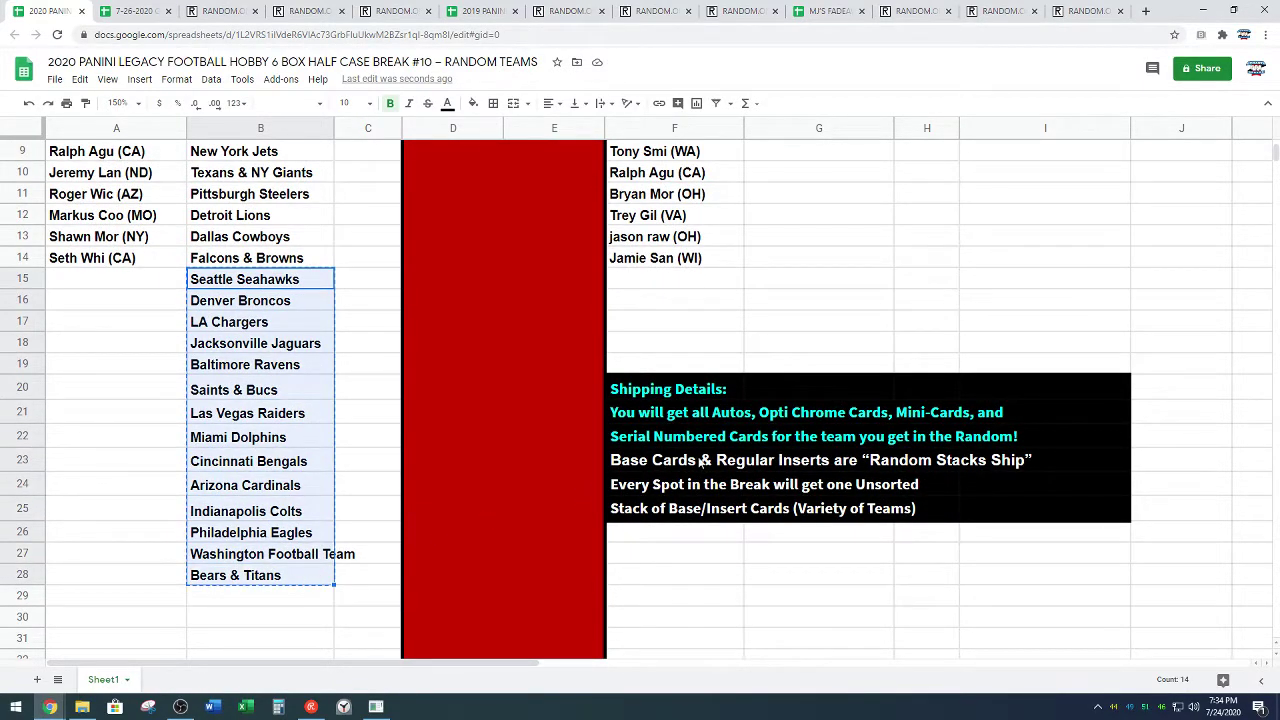
scroll(748, 401, up, 3)
click(801, 156)
key(ctrl+v)
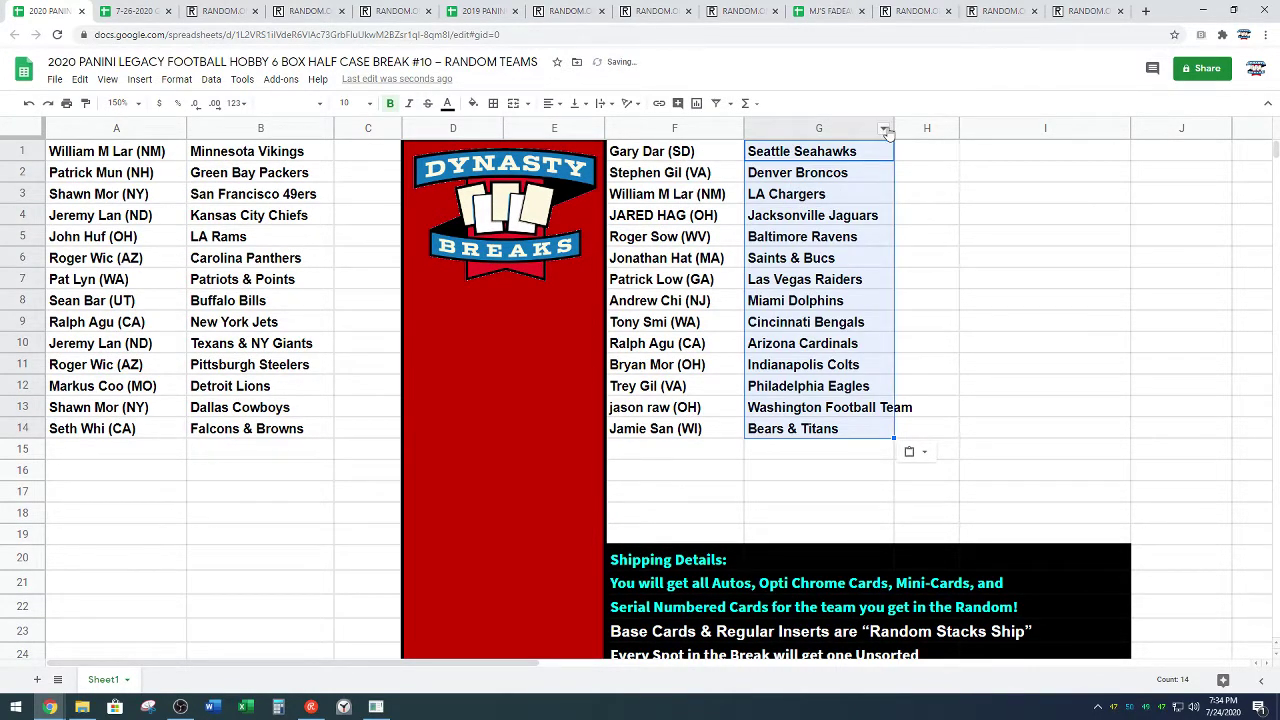
- Widen column G, narrow column A slightly, and zoom the sheet to 200%
drag(895, 127, 931, 127)
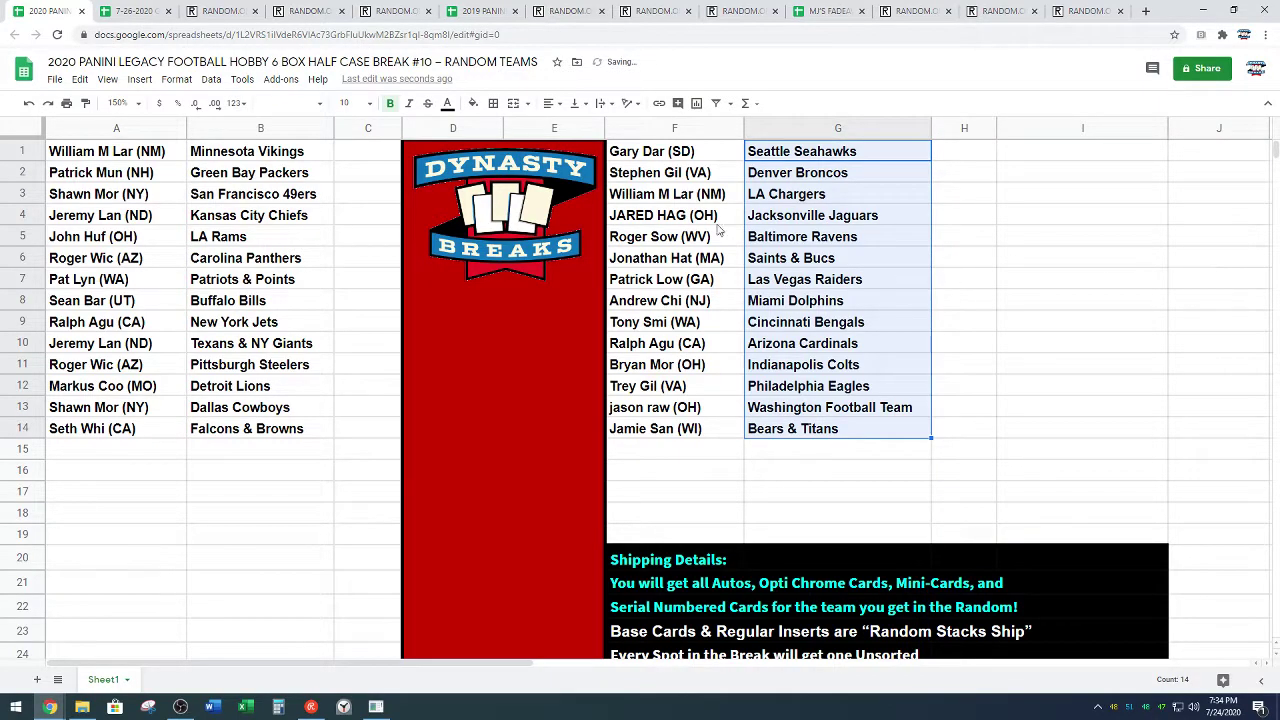
drag(187, 134, 182, 134)
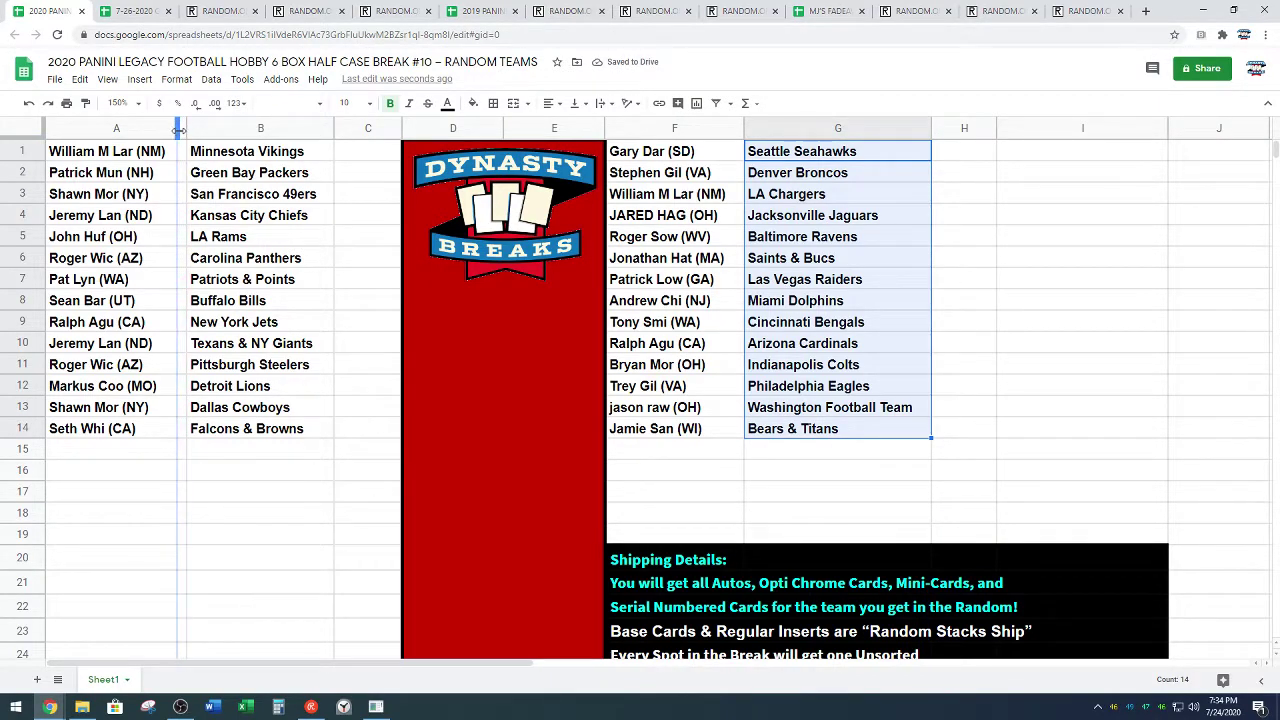
click(1192, 308)
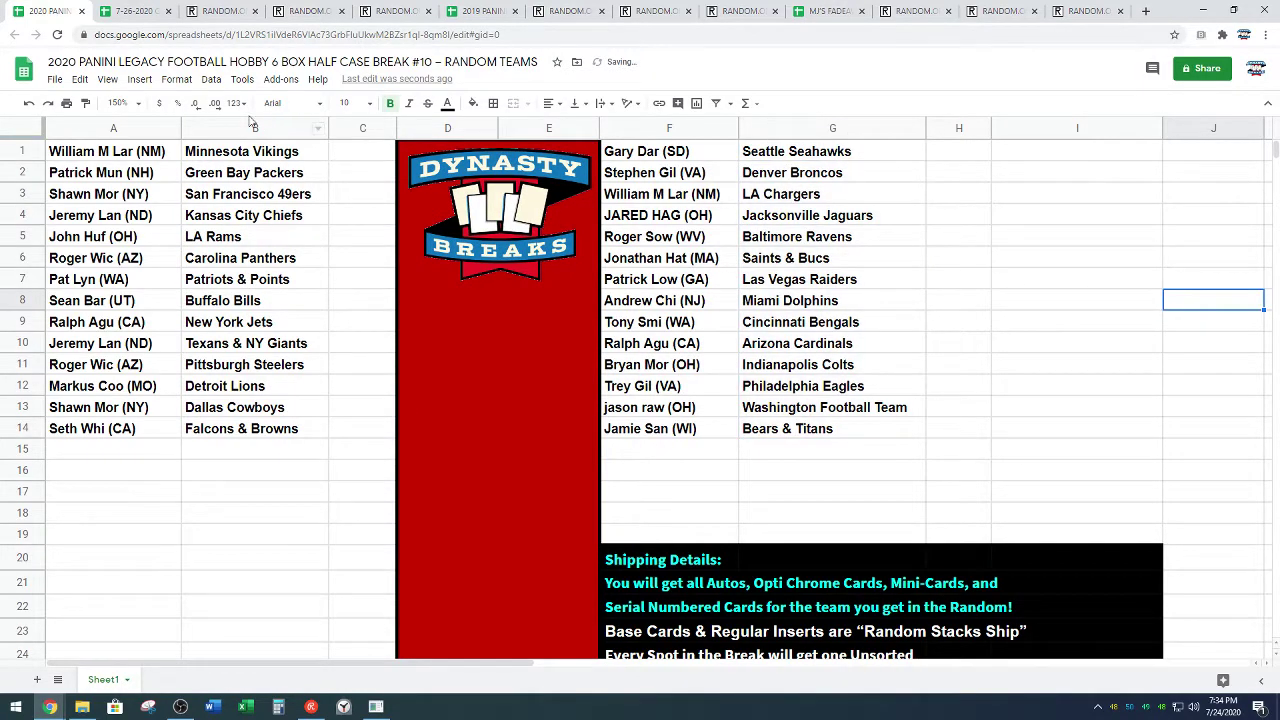
click(120, 103)
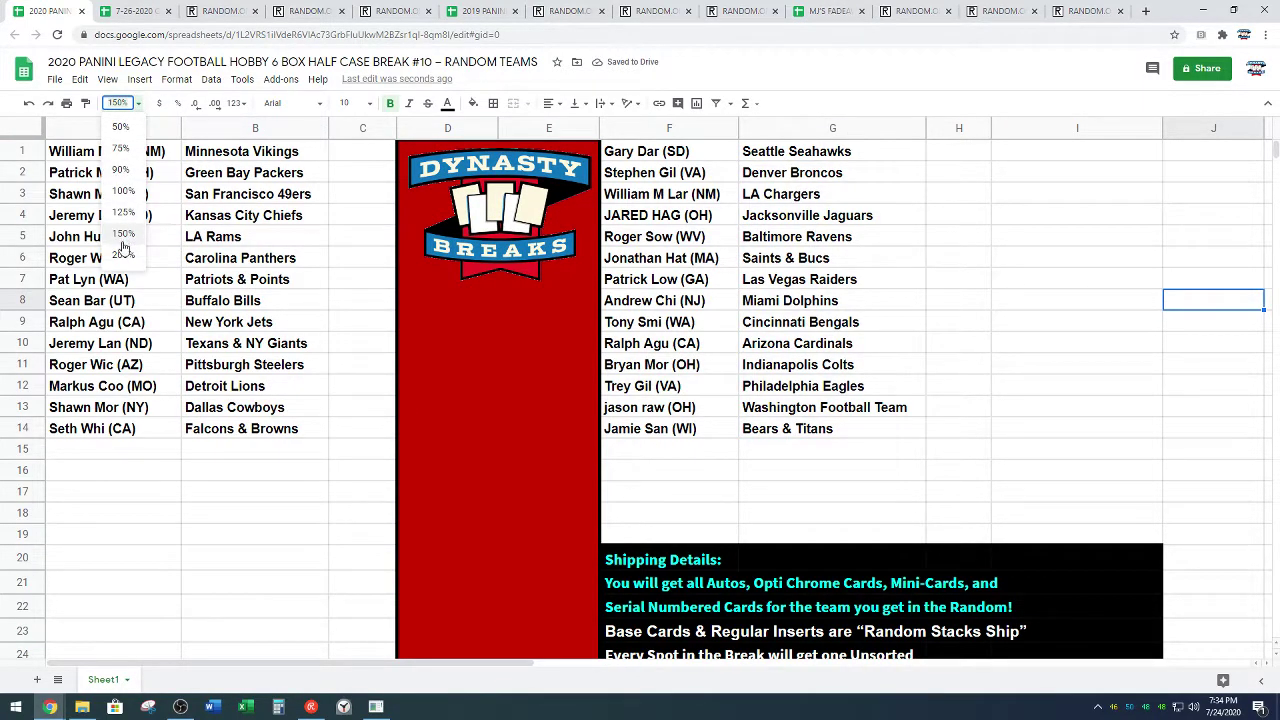
click(122, 257)
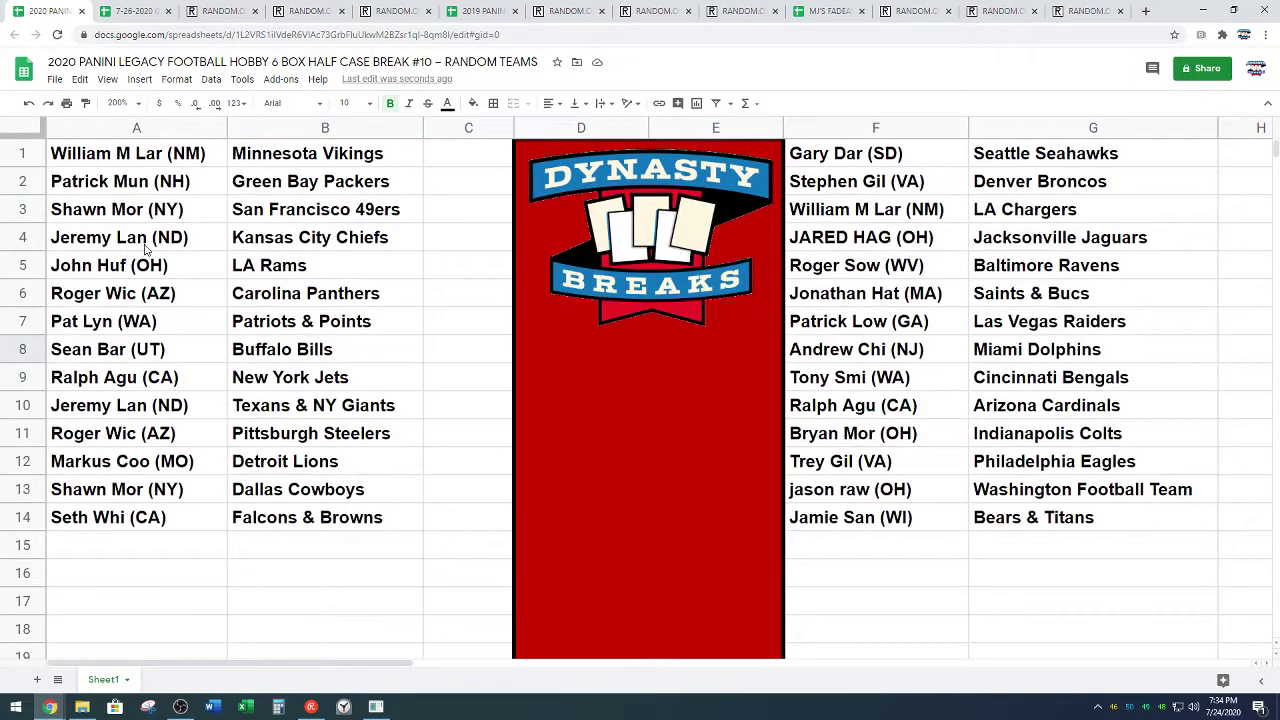